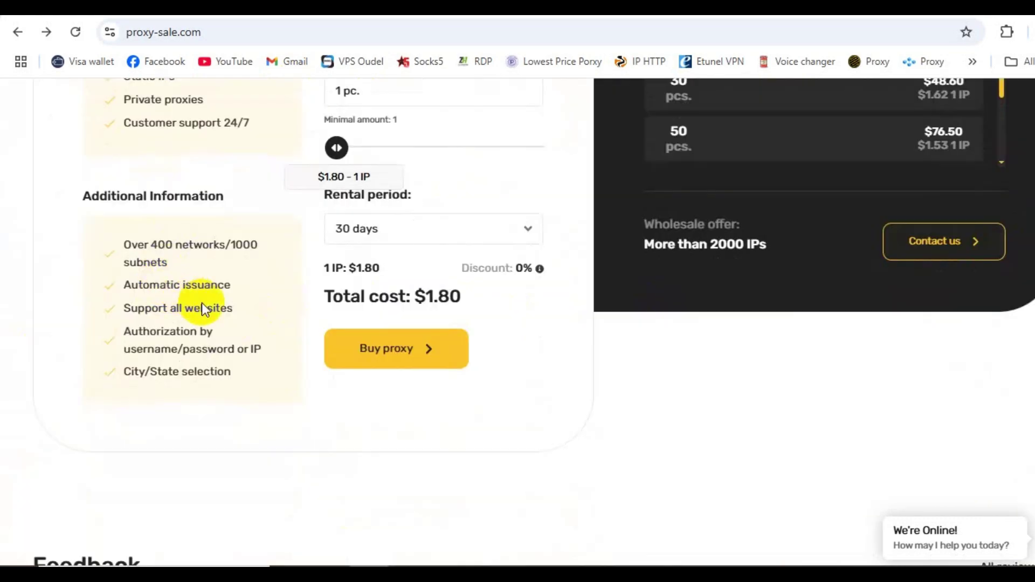
Step: Scroll the home page past Feedback and Our blog to 'Join the affiliate program' (30%/10% commissions)
{"action": "scroll", "coordinate": [442, 260], "scroll_direction": "down", "scroll_amount": 12}
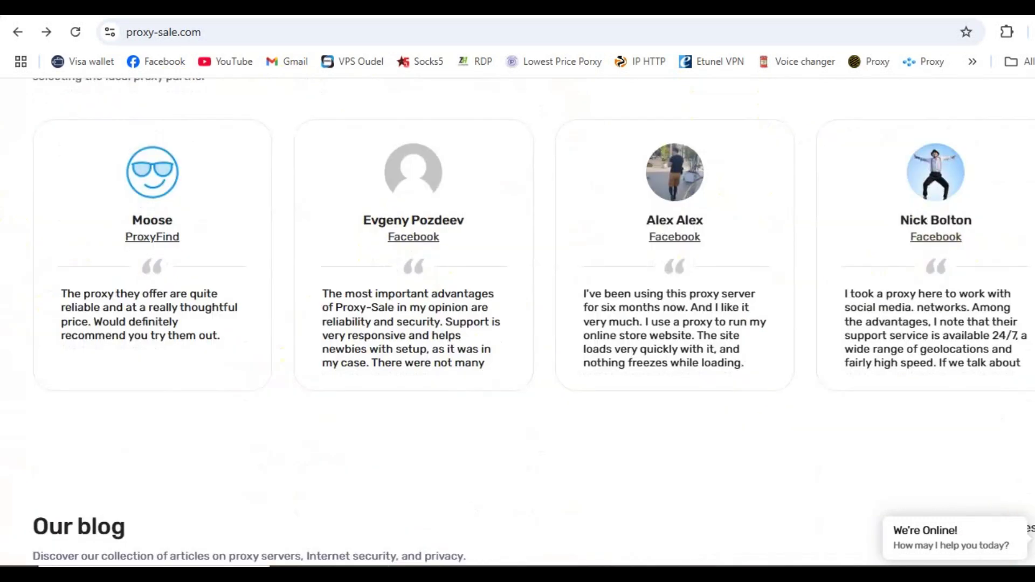
{"action": "scroll", "coordinate": [145, 115], "scroll_direction": "down", "scroll_amount": 8}
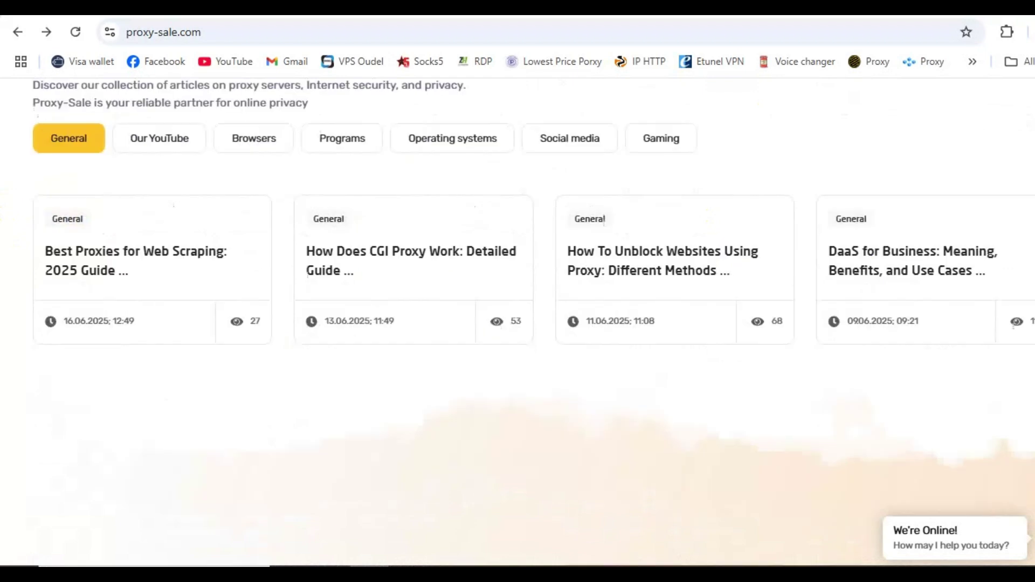
{"action": "left_click", "coordinate": [46, 141]}
{"action": "scroll", "coordinate": [518, 323], "scroll_direction": "down", "scroll_amount": 7}
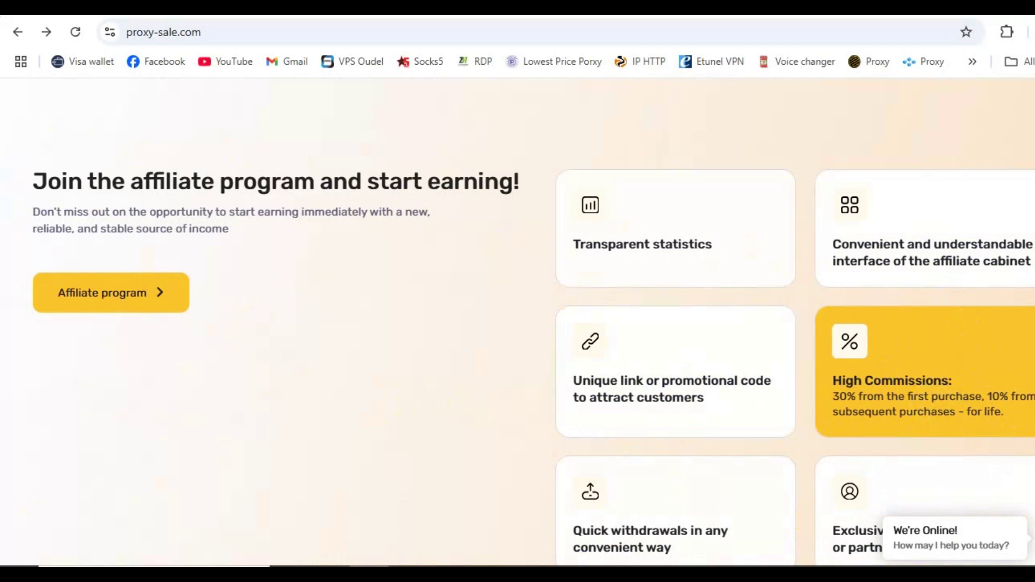
{"action": "scroll", "coordinate": [534, 322], "scroll_direction": "down", "scroll_amount": 12}
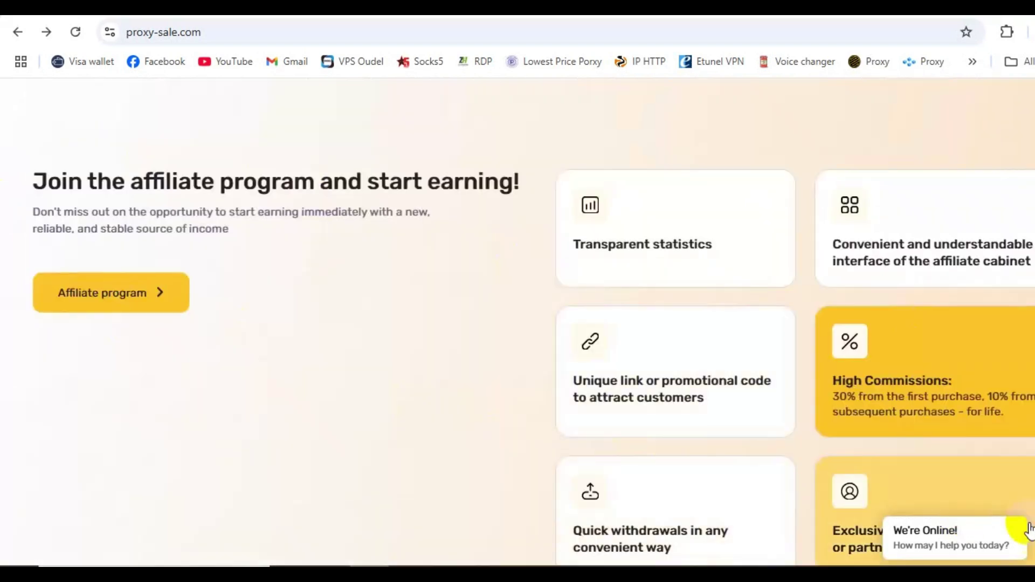
{"action": "left_click", "coordinate": [707, 238]}
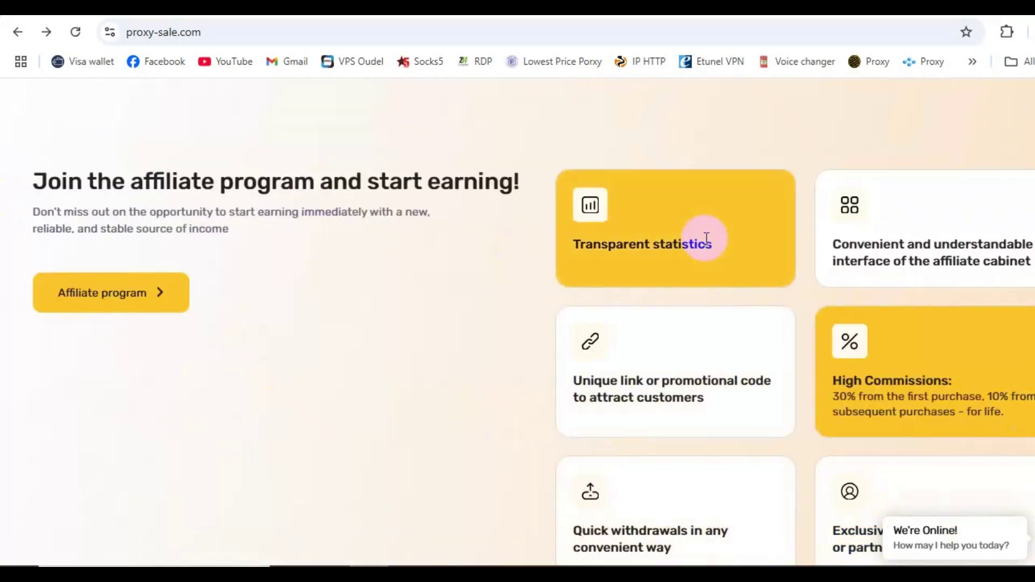
{"action": "left_click", "coordinate": [916, 249]}
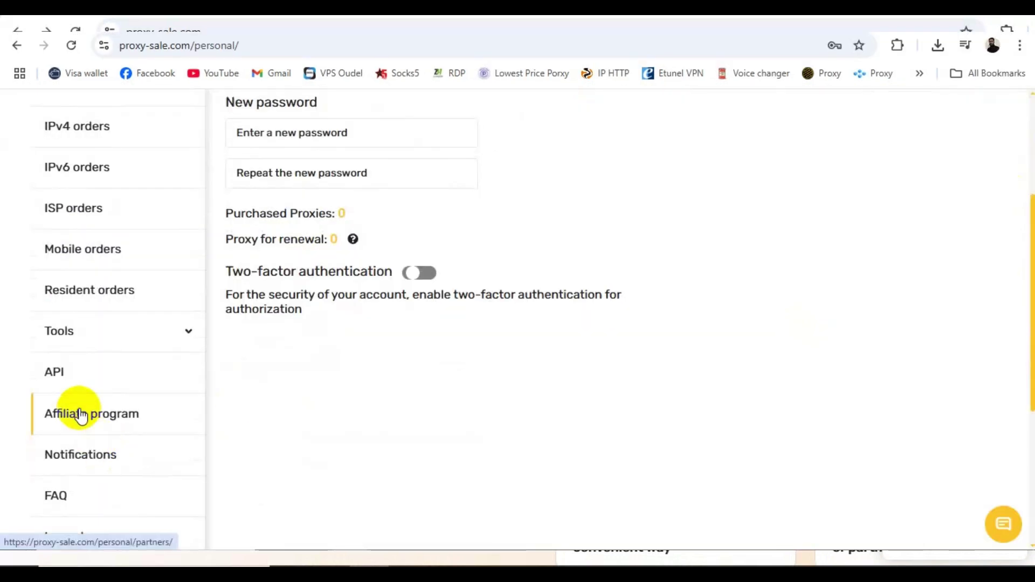
{"action": "left_click", "coordinate": [80, 415]}
{"action": "left_click", "coordinate": [70, 469]}
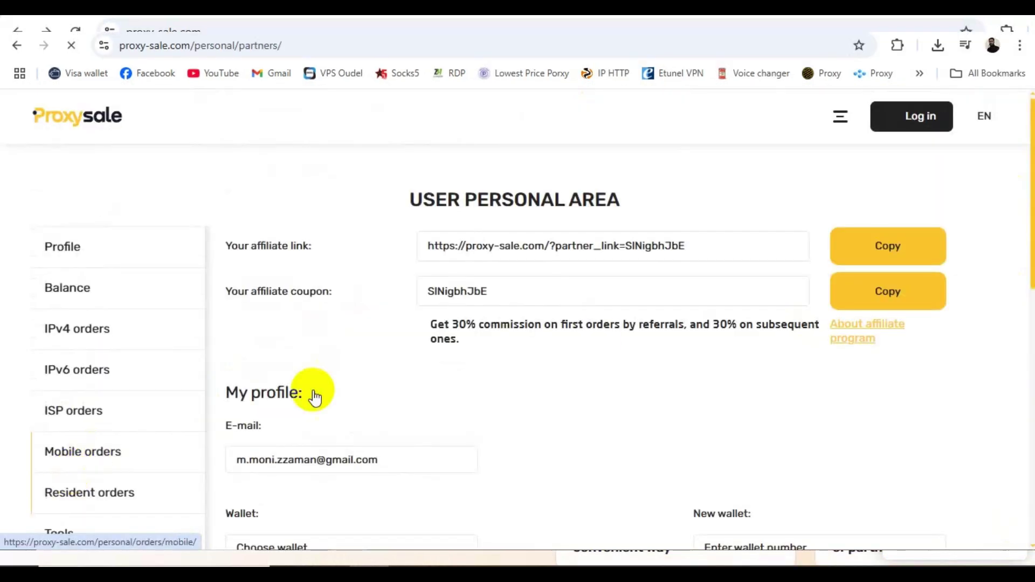
{"action": "left_click", "coordinate": [885, 248]}
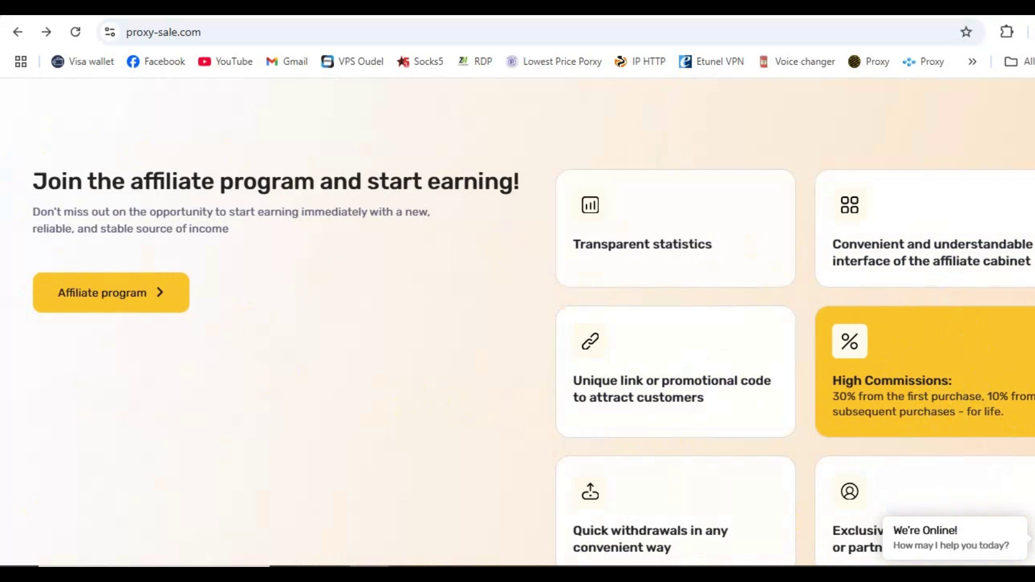
{"action": "scroll", "coordinate": [518, 323], "scroll_direction": "down", "scroll_amount": 8}
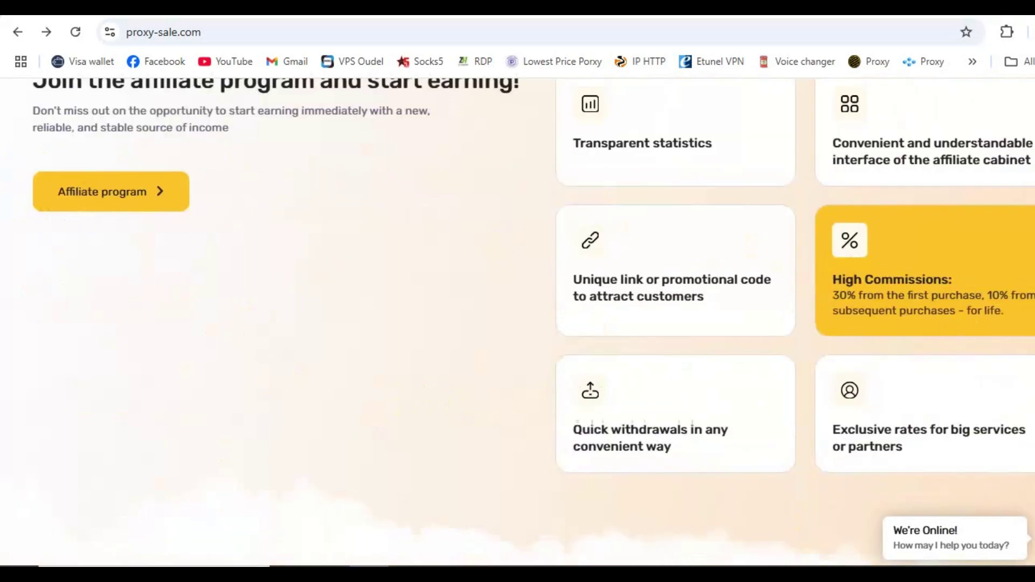
Step: Read the proxy type descriptions down to the footer, then return to the 'BUY PROXY' banner
{"action": "scroll", "coordinate": [518, 323], "scroll_direction": "down", "scroll_amount": 5}
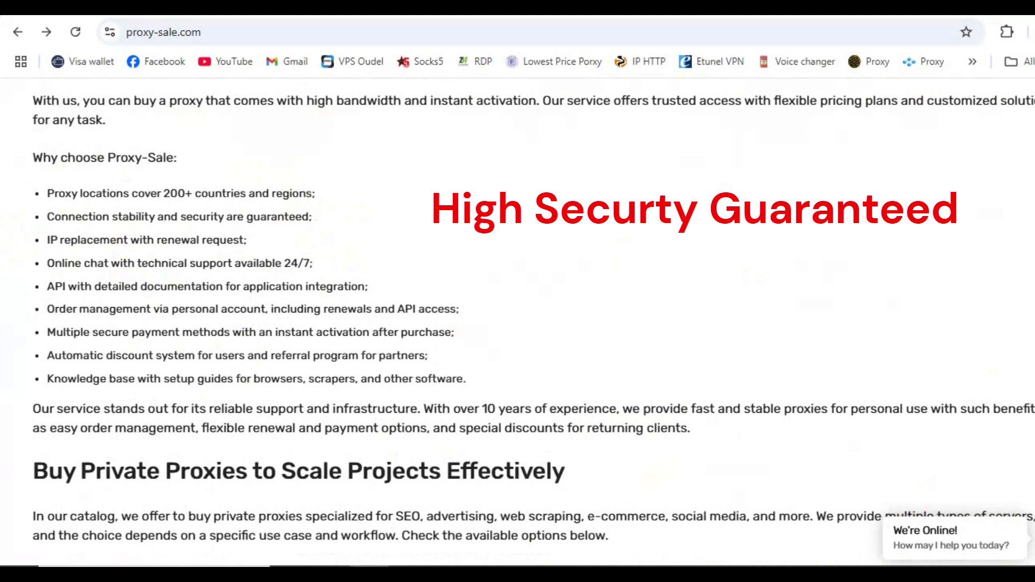
{"action": "scroll", "coordinate": [533, 314], "scroll_direction": "down", "scroll_amount": 6}
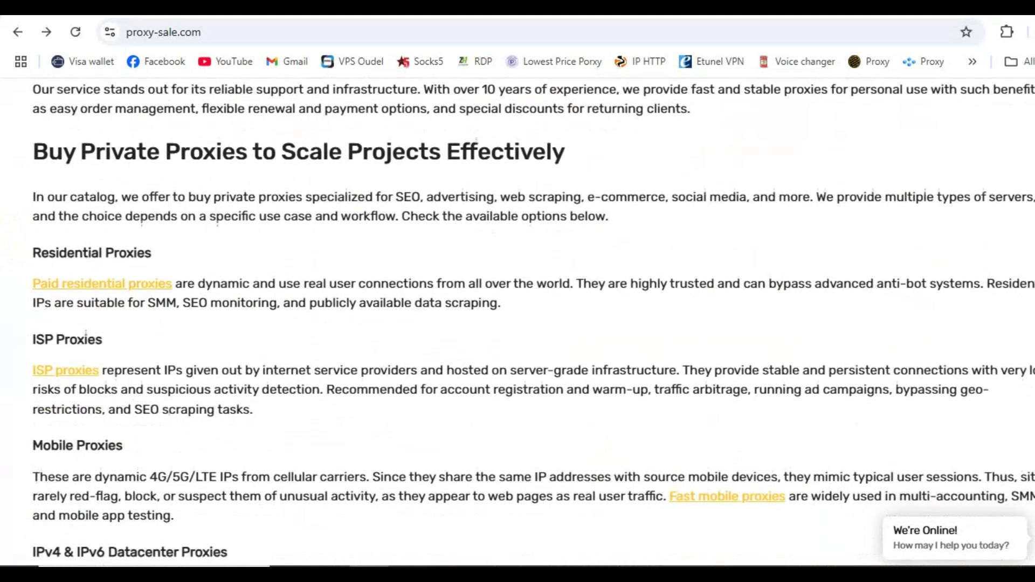
{"action": "scroll", "coordinate": [534, 314], "scroll_direction": "down", "scroll_amount": 3}
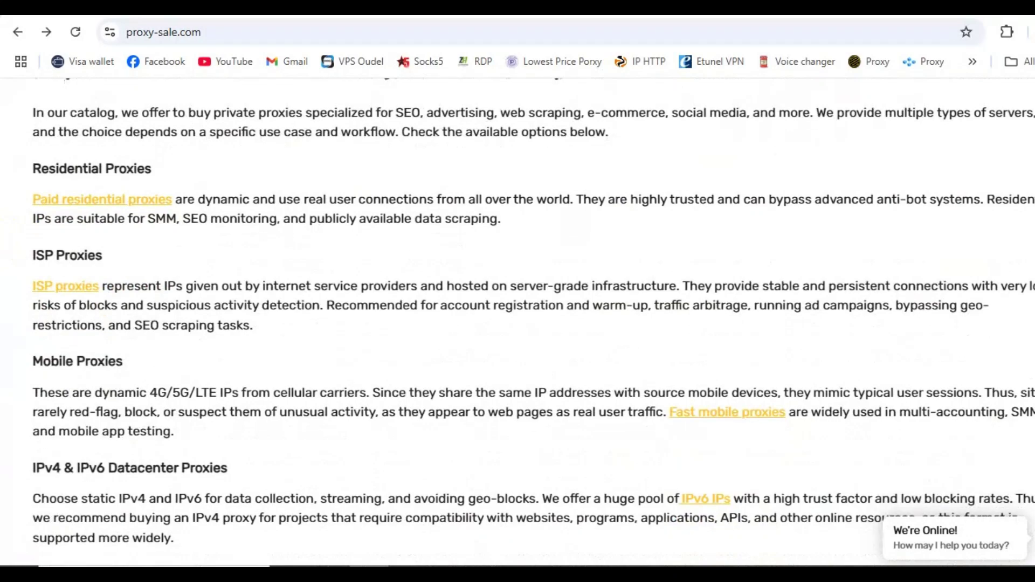
{"action": "scroll", "coordinate": [534, 315], "scroll_direction": "down", "scroll_amount": 5}
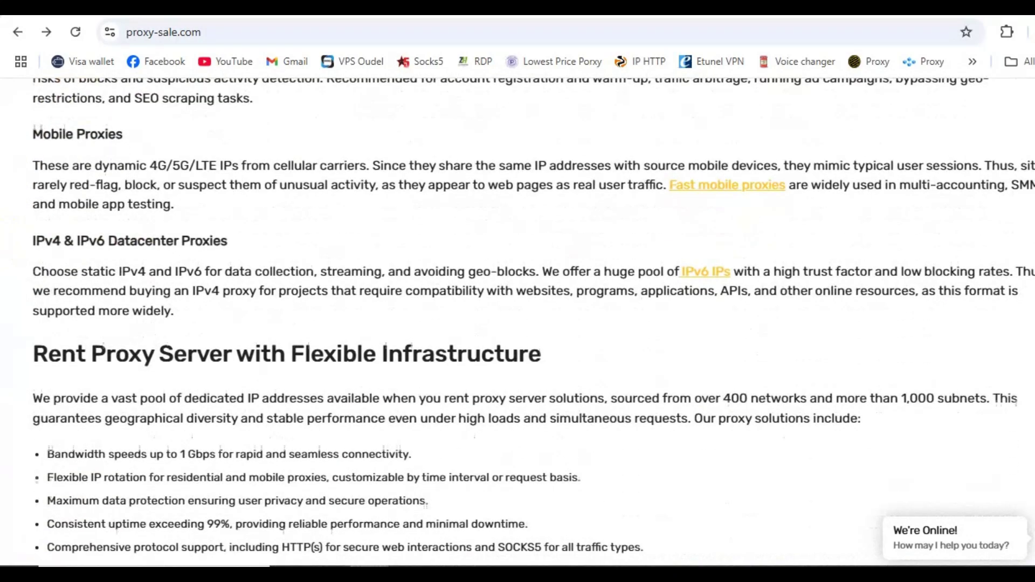
{"action": "scroll", "coordinate": [533, 314], "scroll_direction": "down", "scroll_amount": 4}
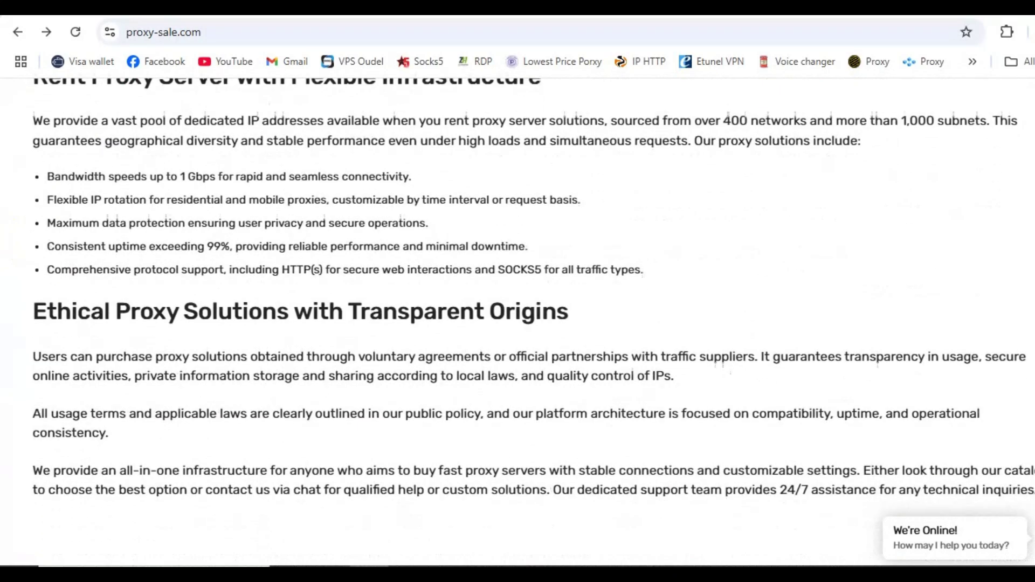
{"action": "scroll", "coordinate": [534, 314], "scroll_direction": "down", "scroll_amount": 4}
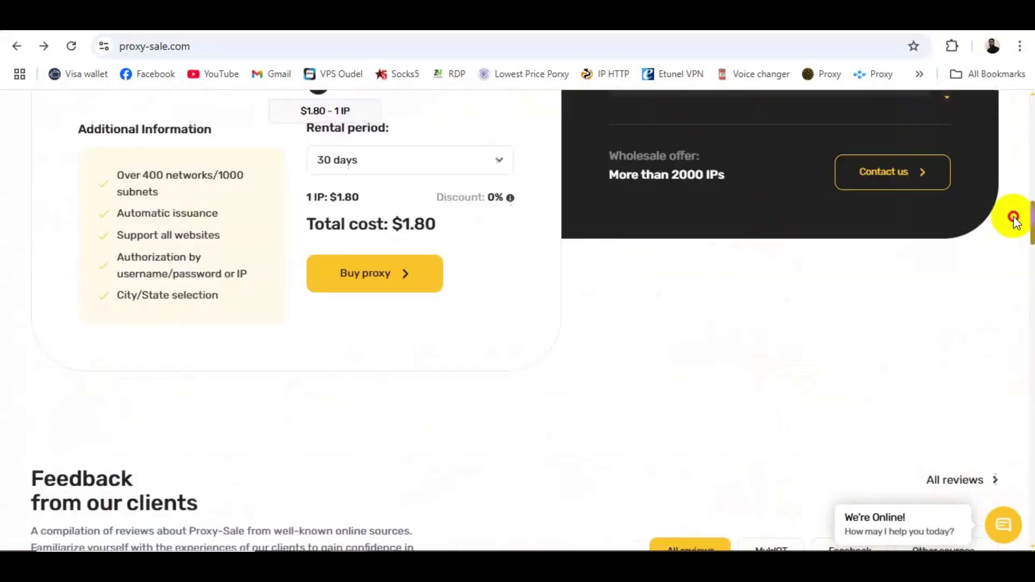
{"action": "left_click_drag", "start_coordinate": [1013, 217], "coordinate": [1023, 111]}
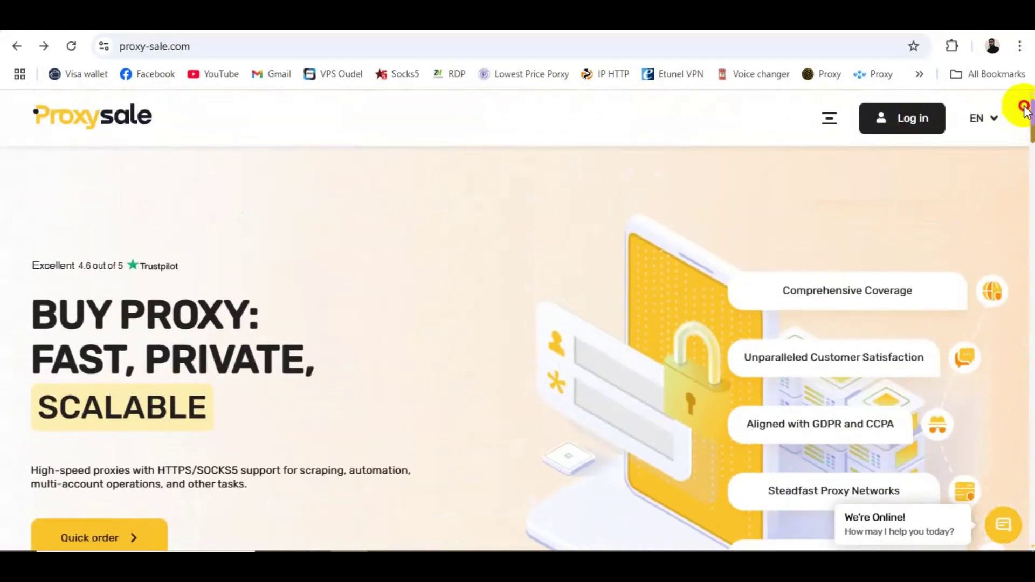
Step: Open the Sign up form from Log in and enter the account e-mail address
{"action": "left_click", "coordinate": [918, 129]}
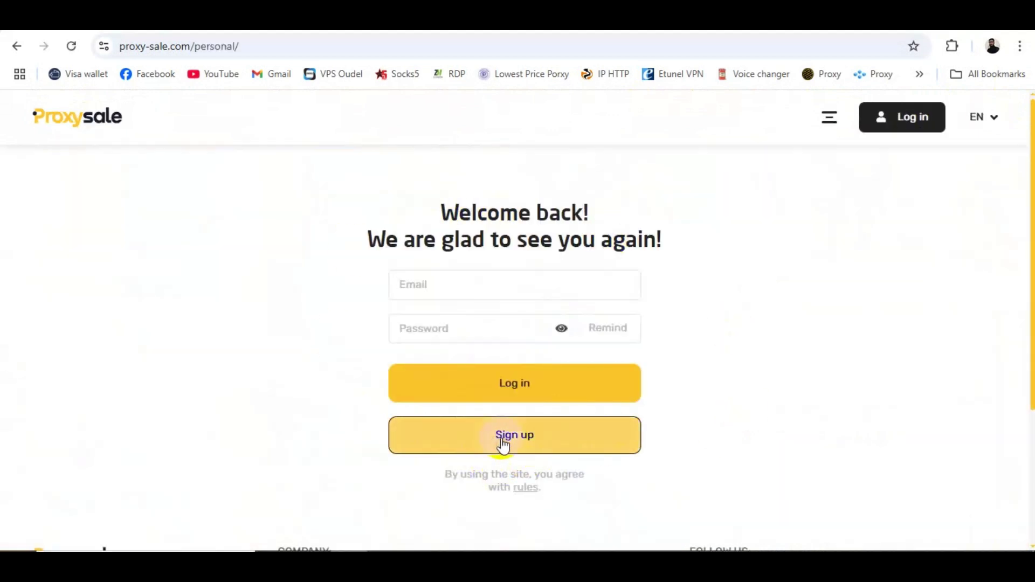
{"action": "left_click", "coordinate": [531, 449]}
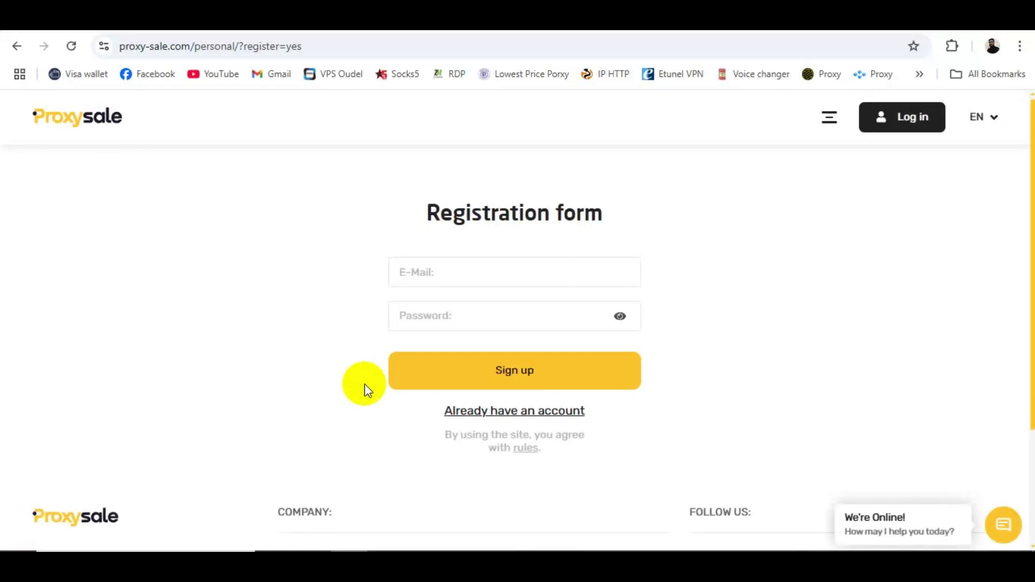
{"action": "left_click", "coordinate": [422, 276]}
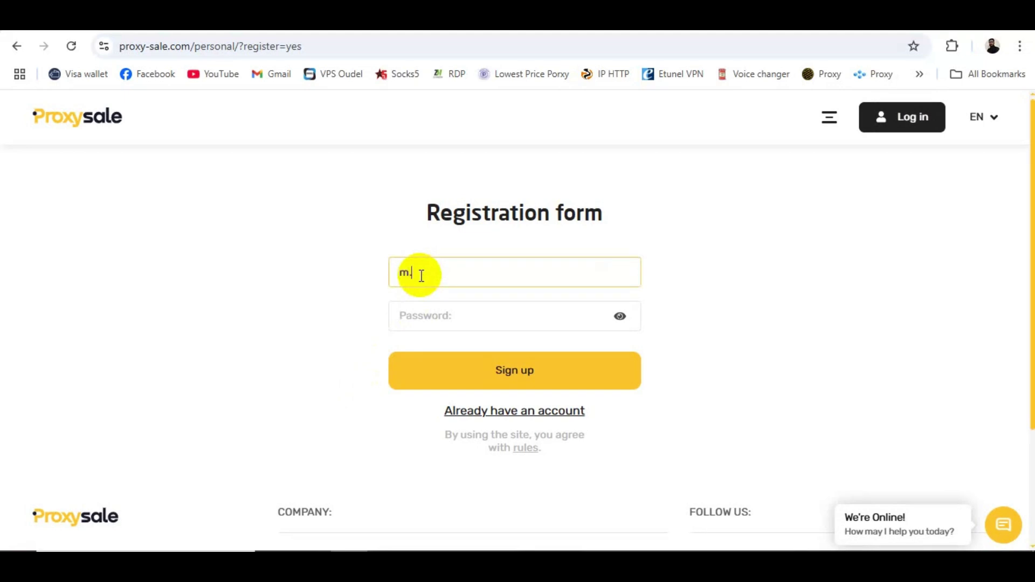
Step: Fill in Chrome's suggested strong password and submit the registration
{"action": "left_click", "coordinate": [447, 320]}
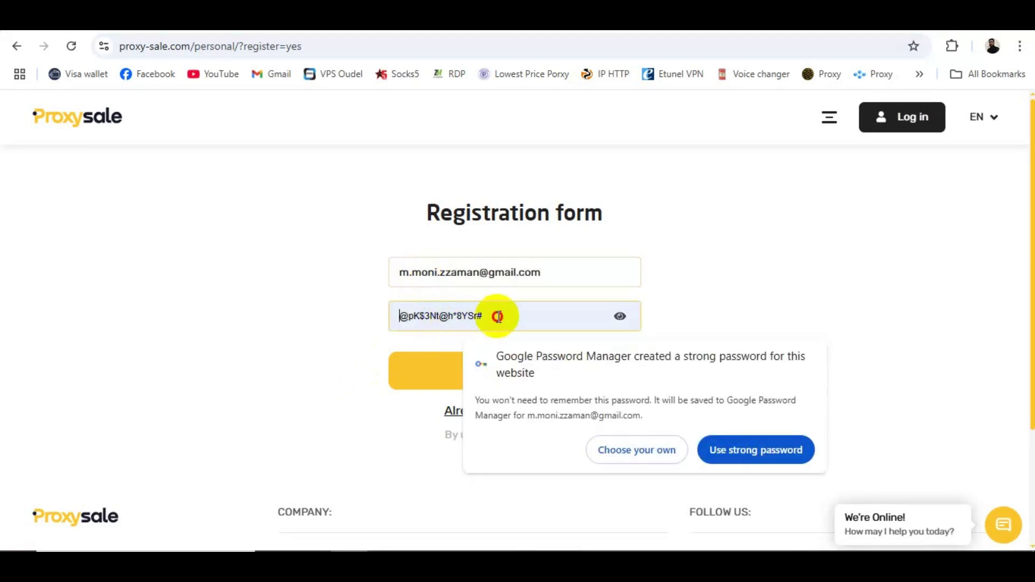
{"action": "type", "text": "•••••••••••••••"}
{"action": "left_click", "coordinate": [618, 319]}
{"action": "left_click", "coordinate": [619, 320]}
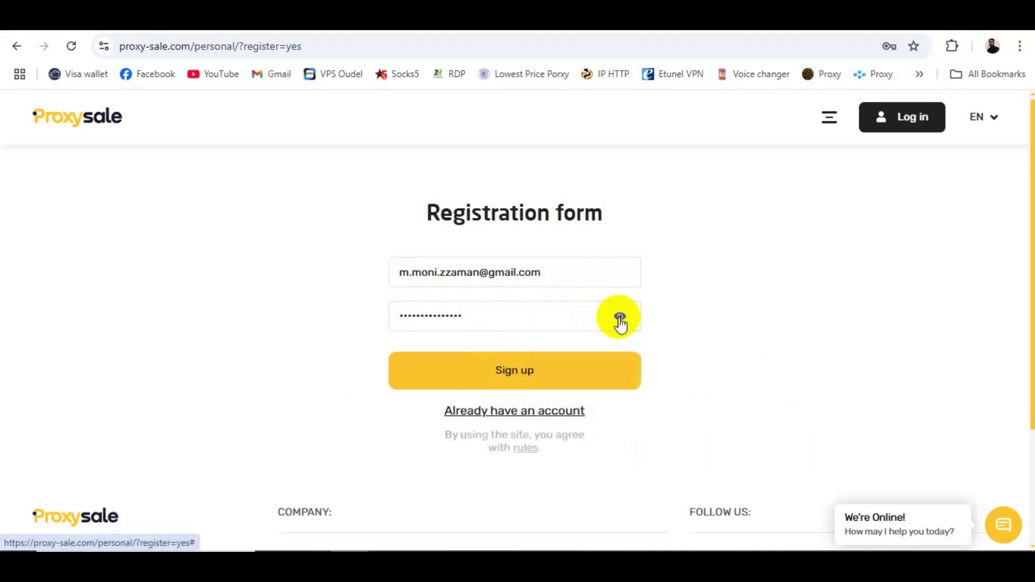
{"action": "left_click", "coordinate": [503, 375]}
{"action": "left_click", "coordinate": [503, 373]}
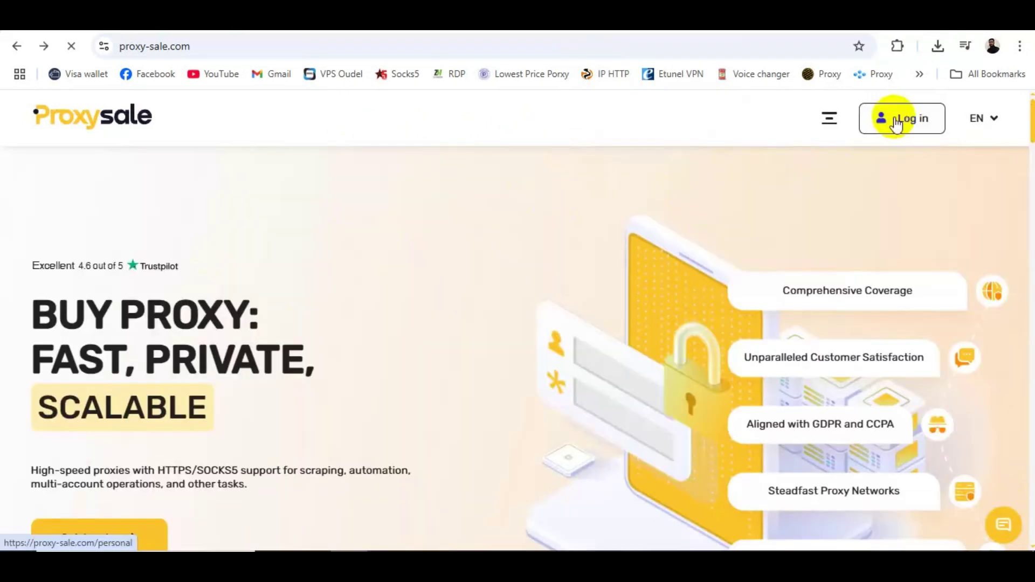
Step: Log in to the personal area and launch Sumsub verification with the Pass KYC button
{"action": "left_click", "coordinate": [897, 121]}
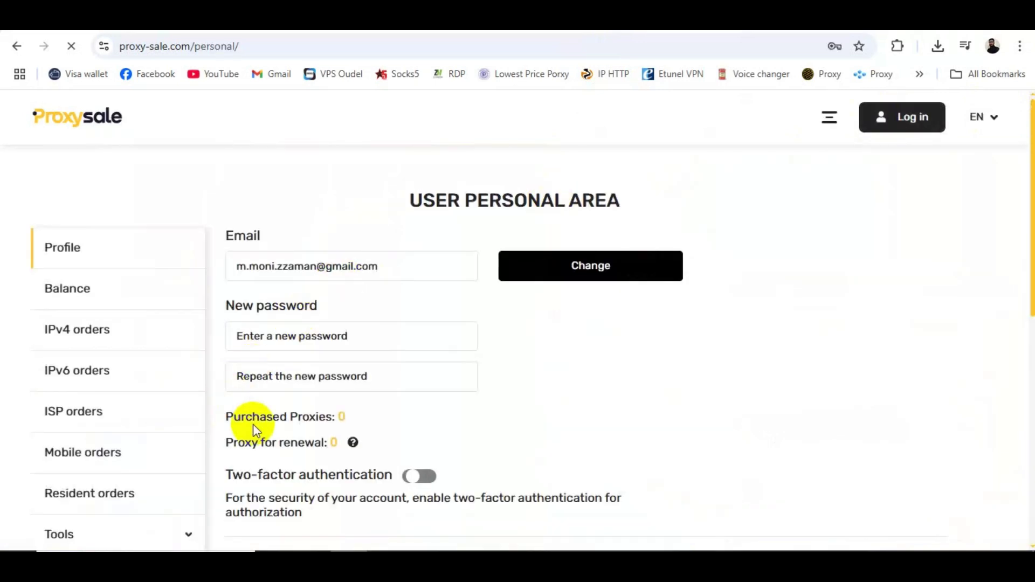
{"action": "left_click_drag", "start_coordinate": [1033, 269], "coordinate": [1030, 405]}
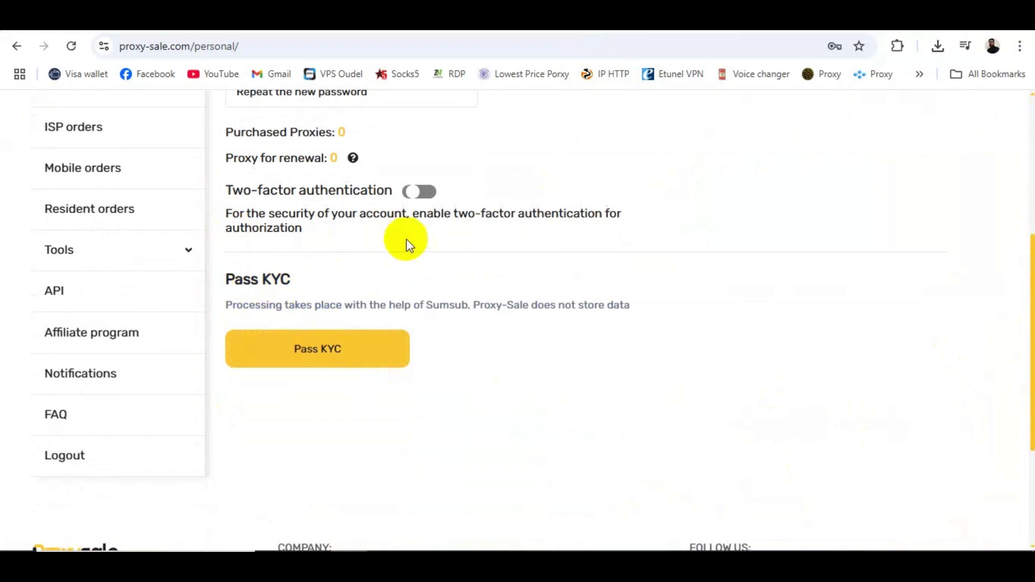
{"action": "left_click", "coordinate": [330, 357]}
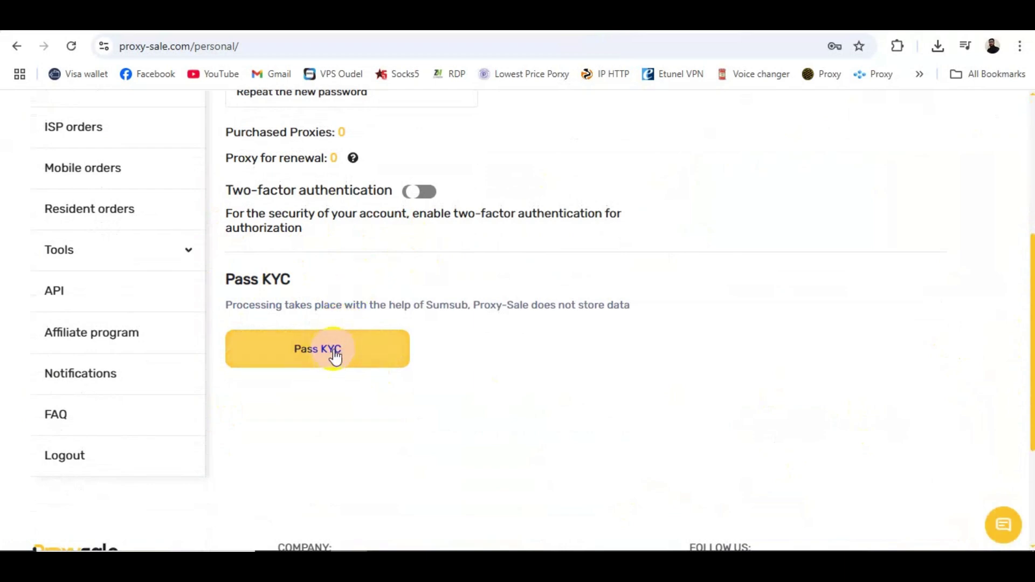
{"action": "left_click", "coordinate": [327, 351]}
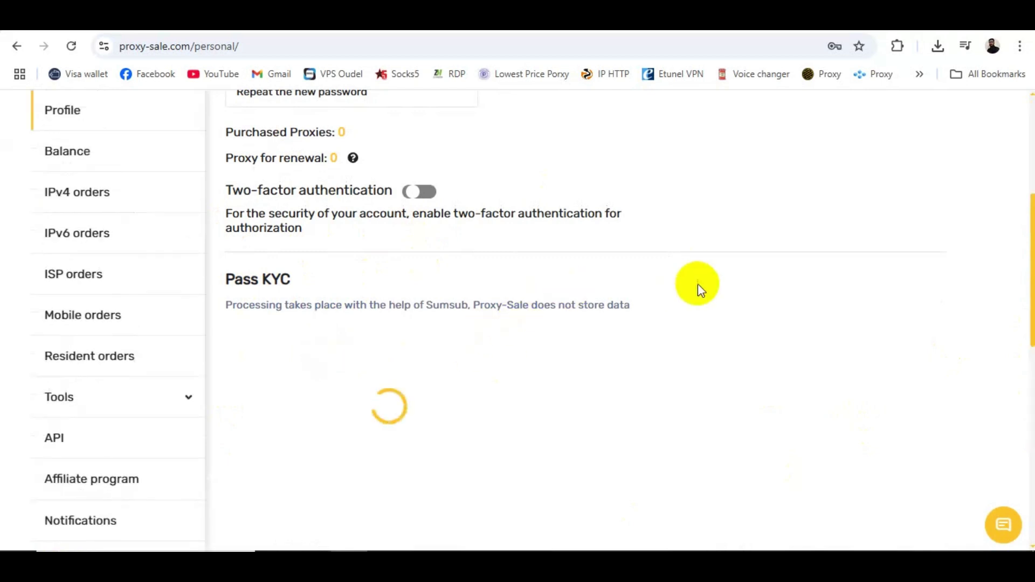
{"action": "left_click_drag", "start_coordinate": [1026, 221], "coordinate": [1033, 279]}
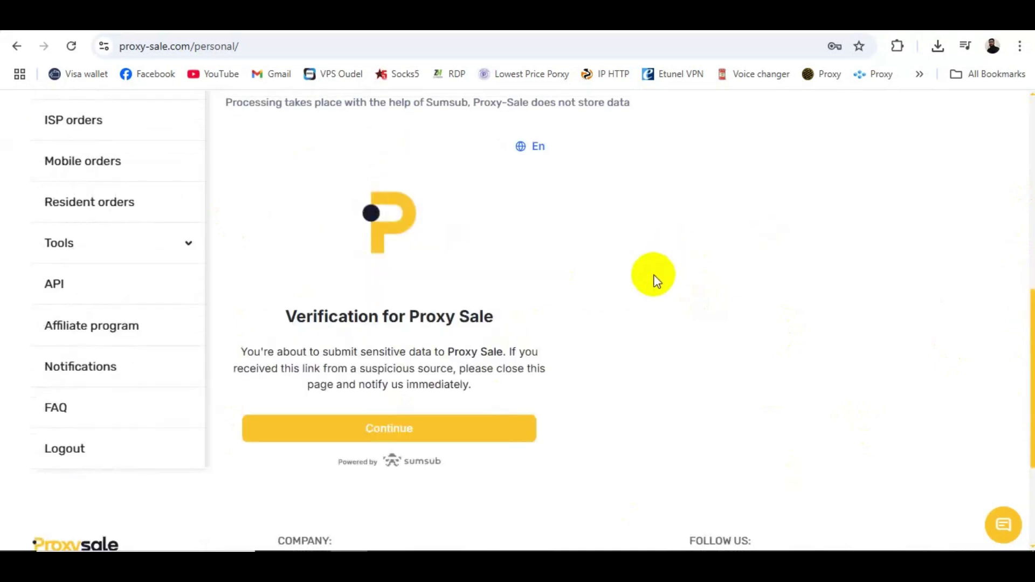
Step: Confirm residence as 'All countries except USA' and continue to 'Let's get you verified'
{"action": "left_click", "coordinate": [393, 431]}
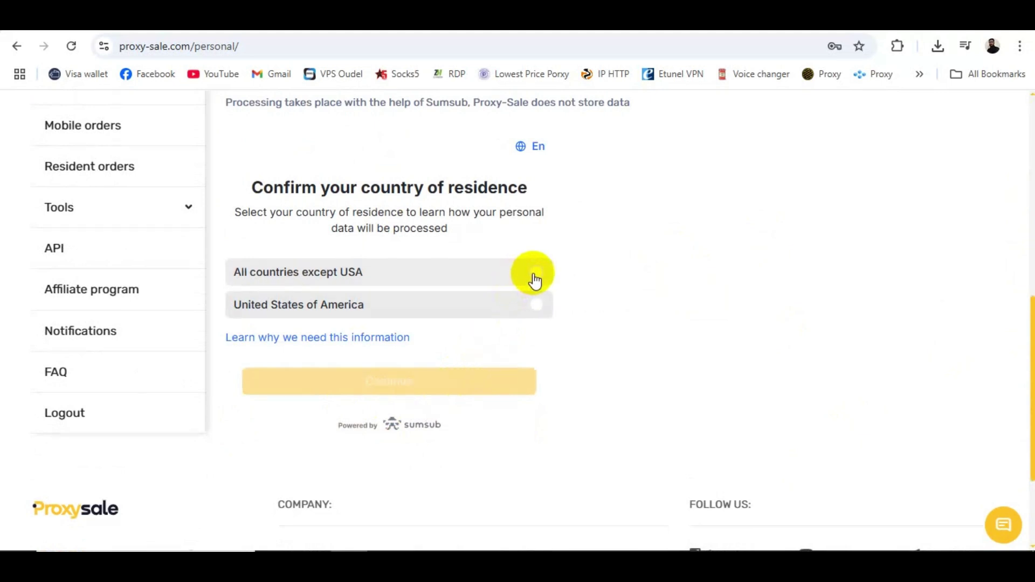
{"action": "left_click", "coordinate": [535, 306]}
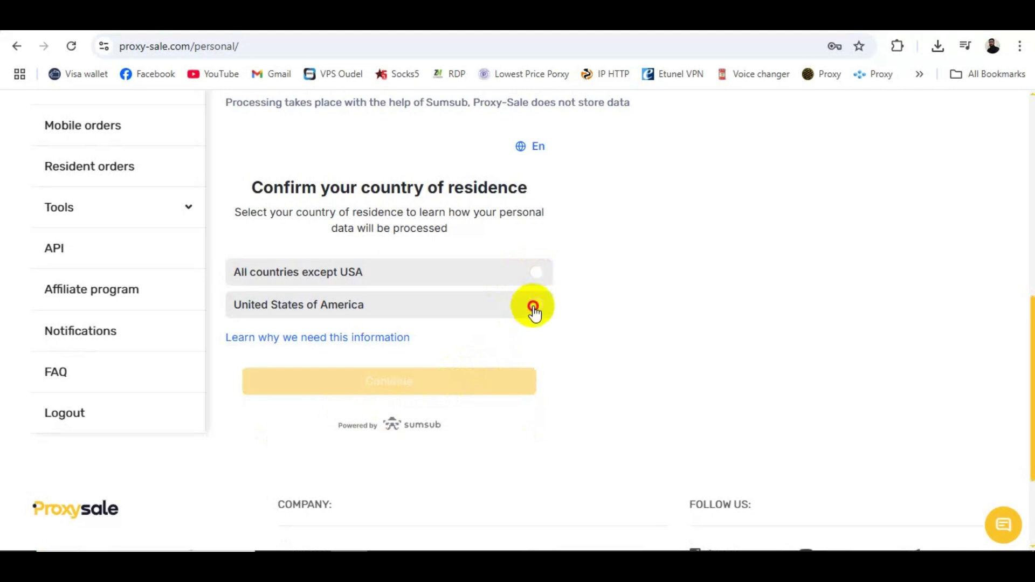
{"action": "left_click", "coordinate": [535, 275]}
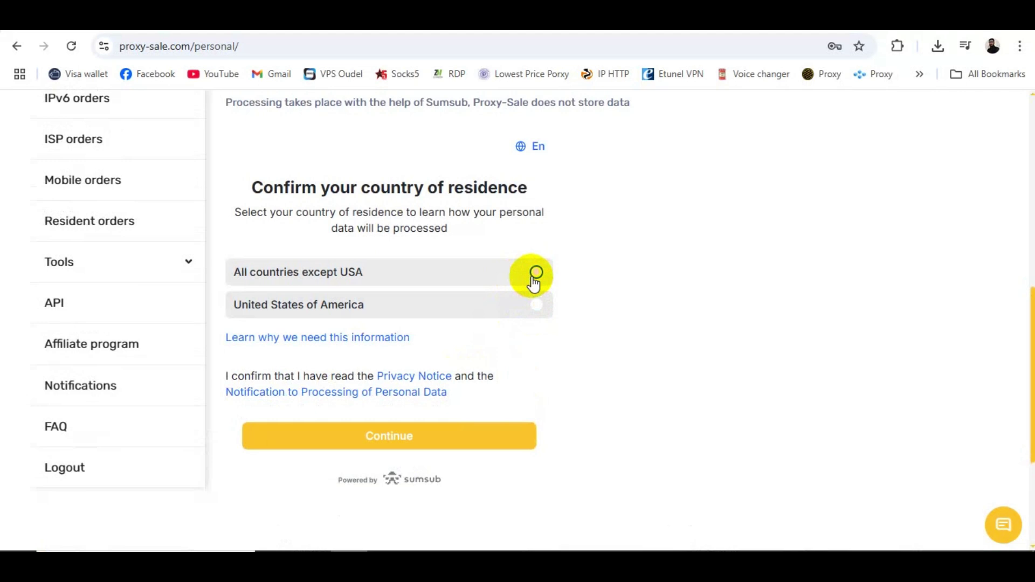
{"action": "left_click", "coordinate": [408, 443]}
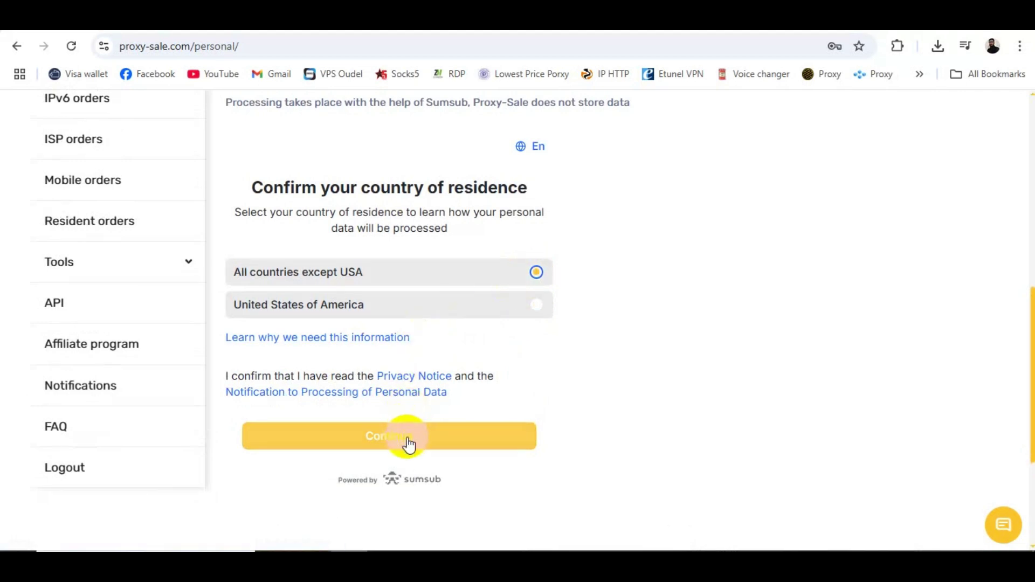
{"action": "left_click", "coordinate": [218, 376]}
{"action": "left_click", "coordinate": [405, 441]}
{"action": "left_click", "coordinate": [405, 442]}
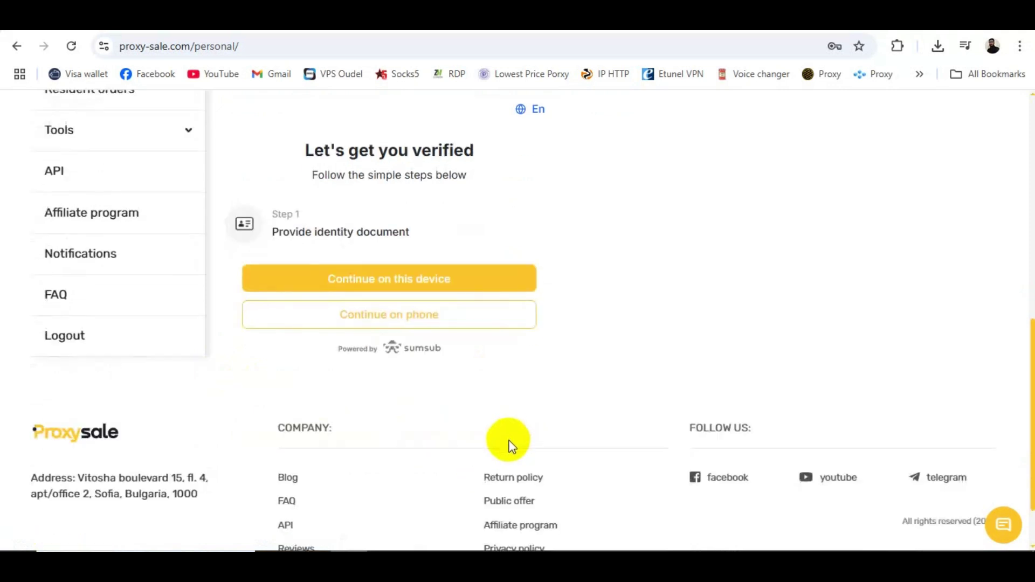
Step: Continue on this device, choose ID card as the document, and switch to file upload
{"action": "left_click", "coordinate": [381, 287]}
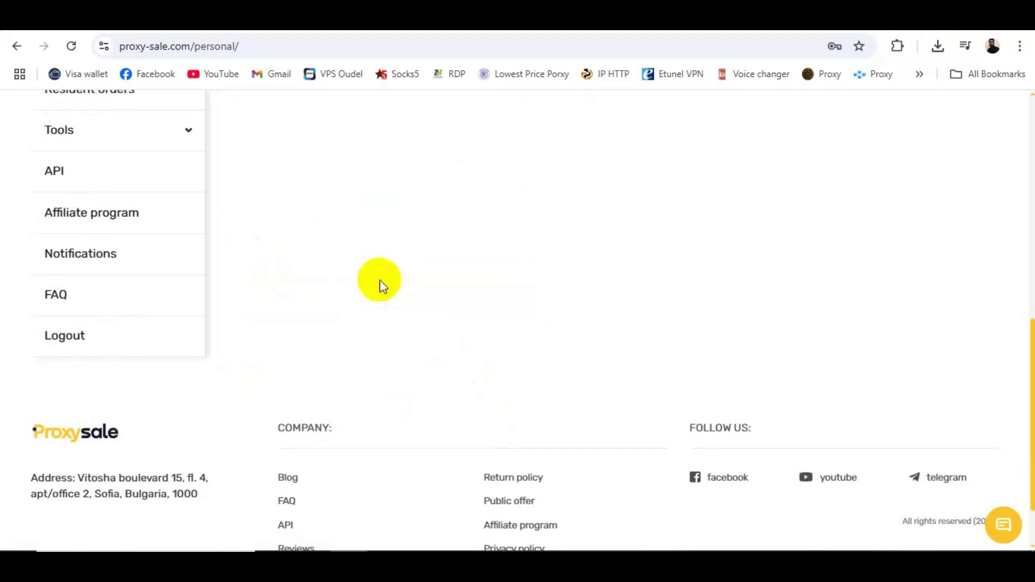
{"action": "scroll", "coordinate": [1030, 300], "scroll_direction": "down", "scroll_amount": 3}
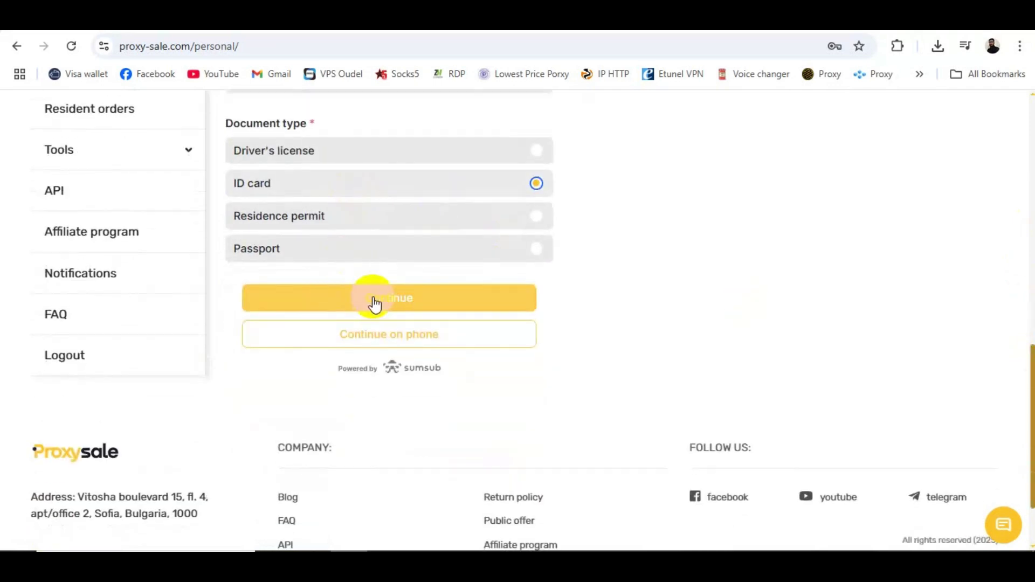
{"action": "left_click", "coordinate": [375, 303]}
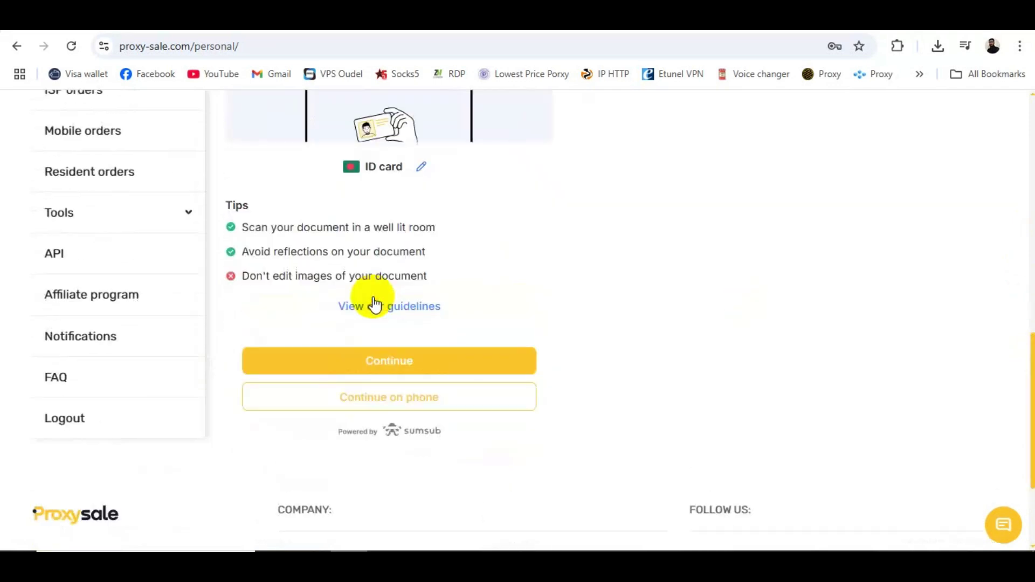
{"action": "left_click_drag", "start_coordinate": [1027, 369], "coordinate": [1018, 322]}
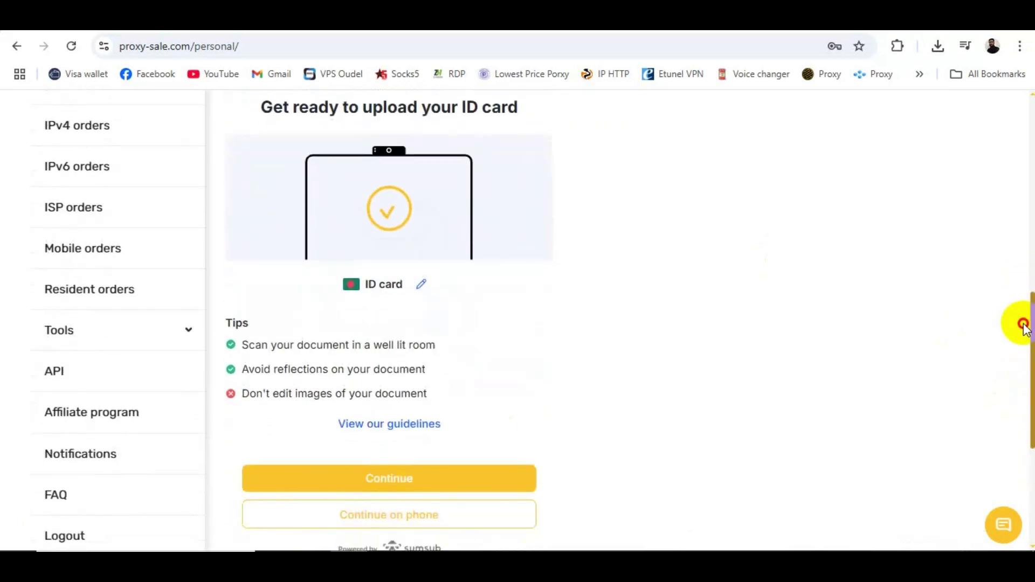
{"action": "left_click", "coordinate": [392, 485]}
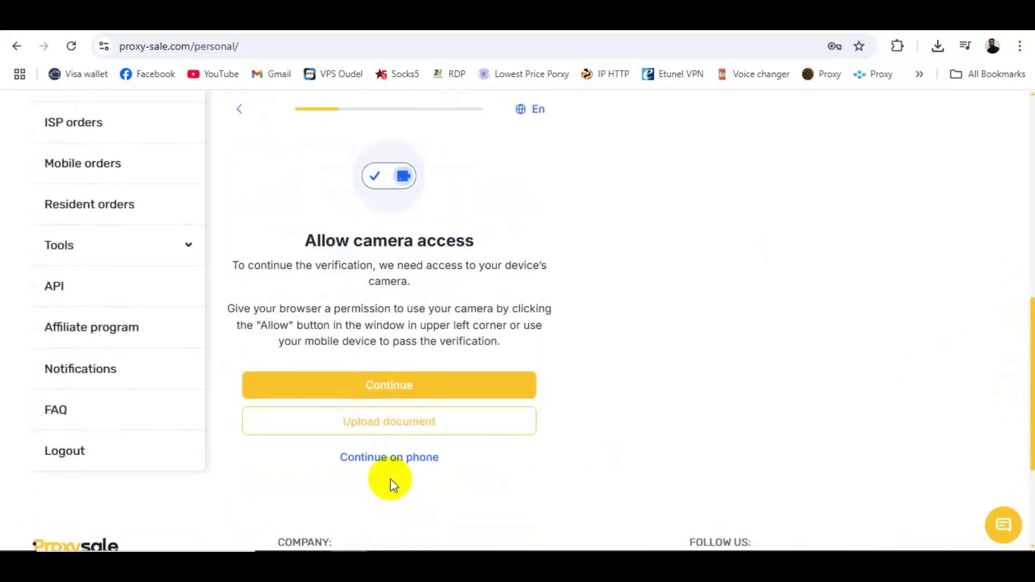
{"action": "left_click", "coordinate": [388, 427]}
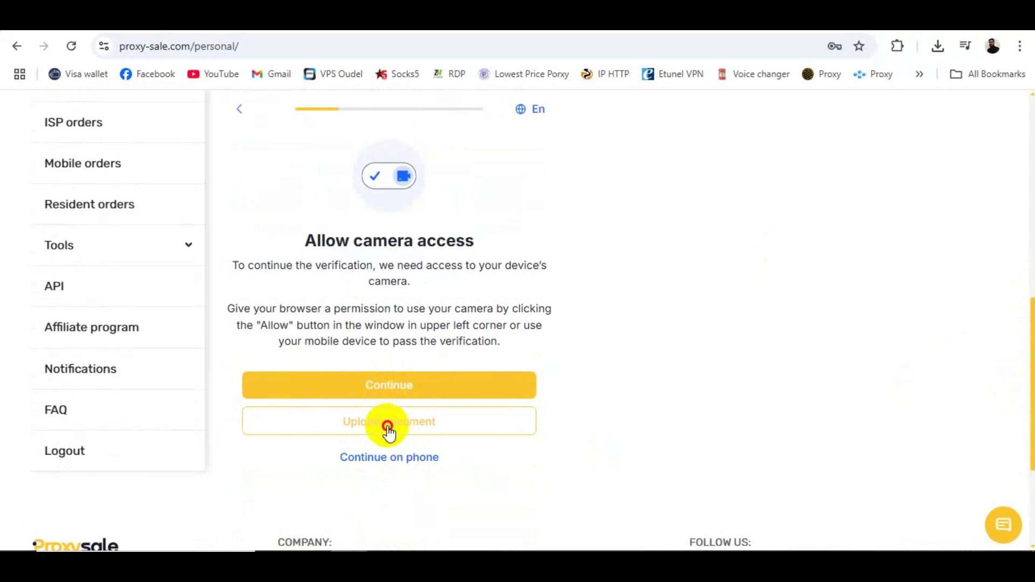
Step: Upload photos of the ID card's front side and back side
{"action": "left_click", "coordinate": [377, 365]}
{"action": "left_click", "coordinate": [260, 140]}
{"action": "left_click", "coordinate": [884, 526]}
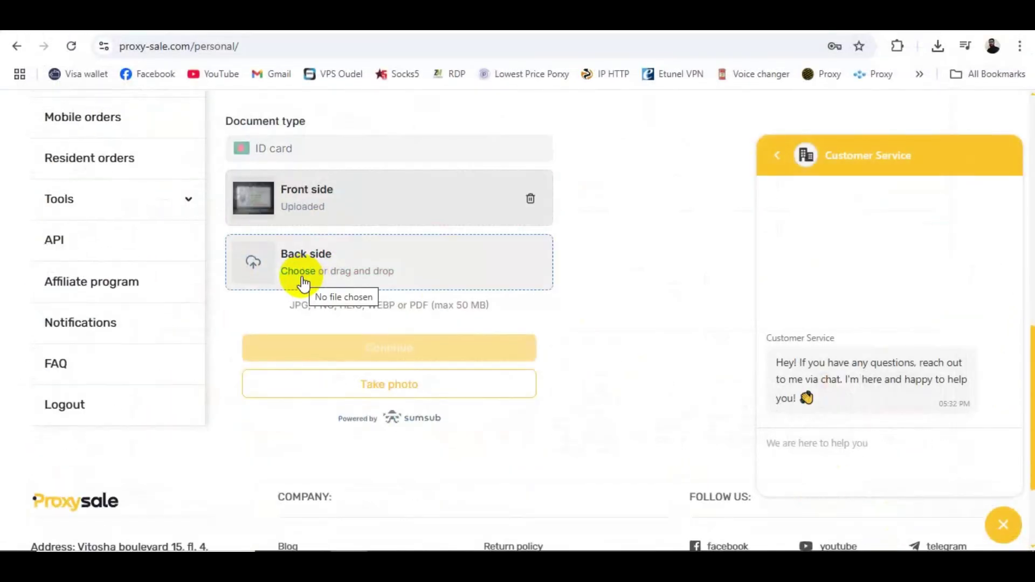
{"action": "left_click", "coordinate": [300, 273]}
{"action": "left_click", "coordinate": [192, 173]}
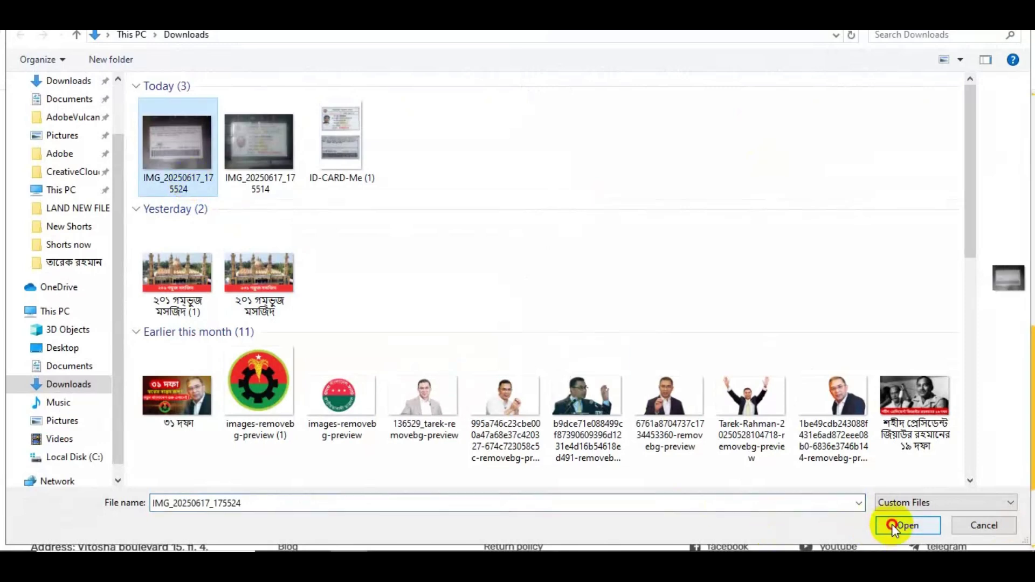
{"action": "left_click", "coordinate": [892, 524]}
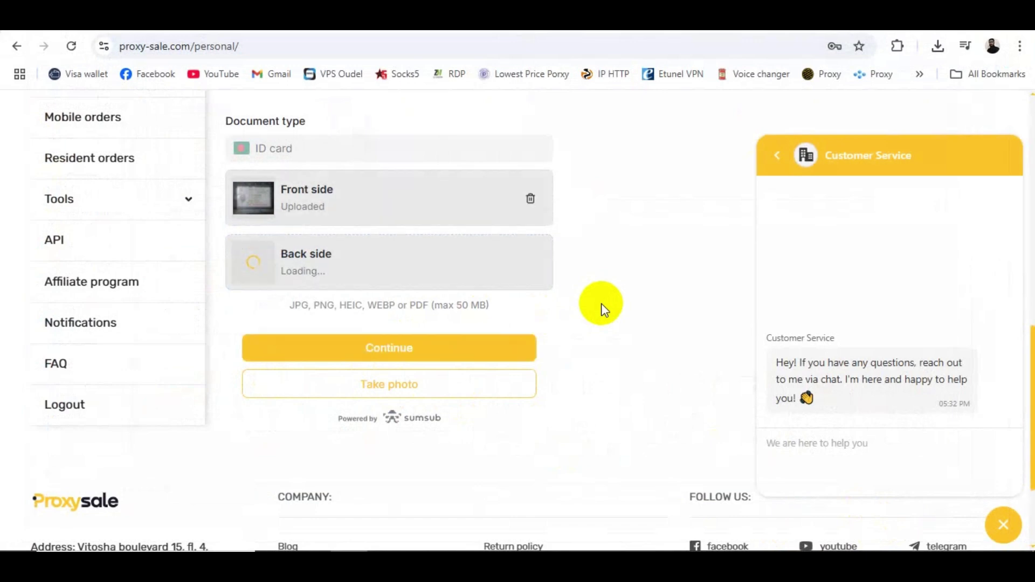
Step: Submit the ID card, close the chat, and return home via the Proxysale logo once verified
{"action": "left_click", "coordinate": [412, 360]}
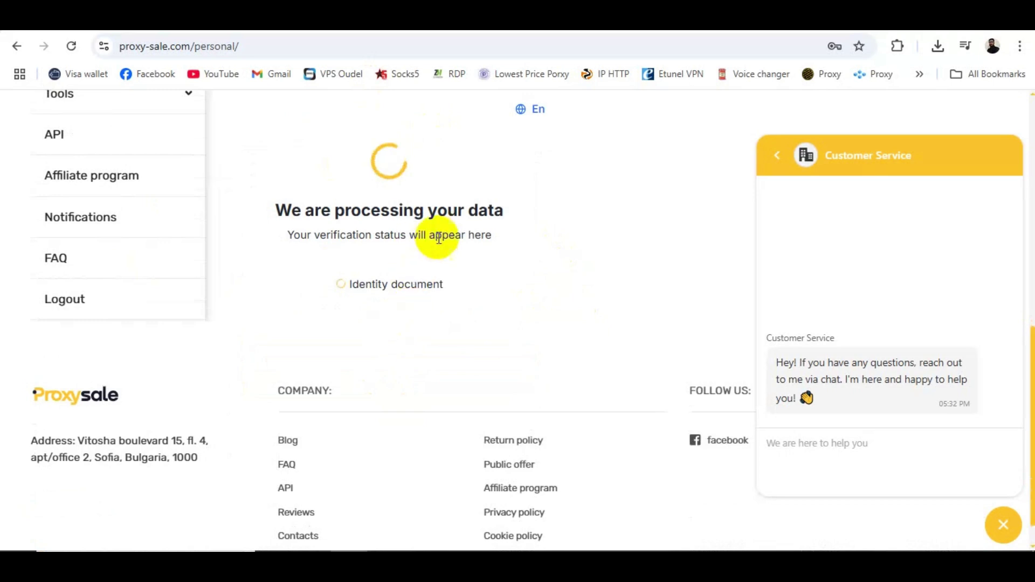
{"action": "left_click", "coordinate": [1003, 526]}
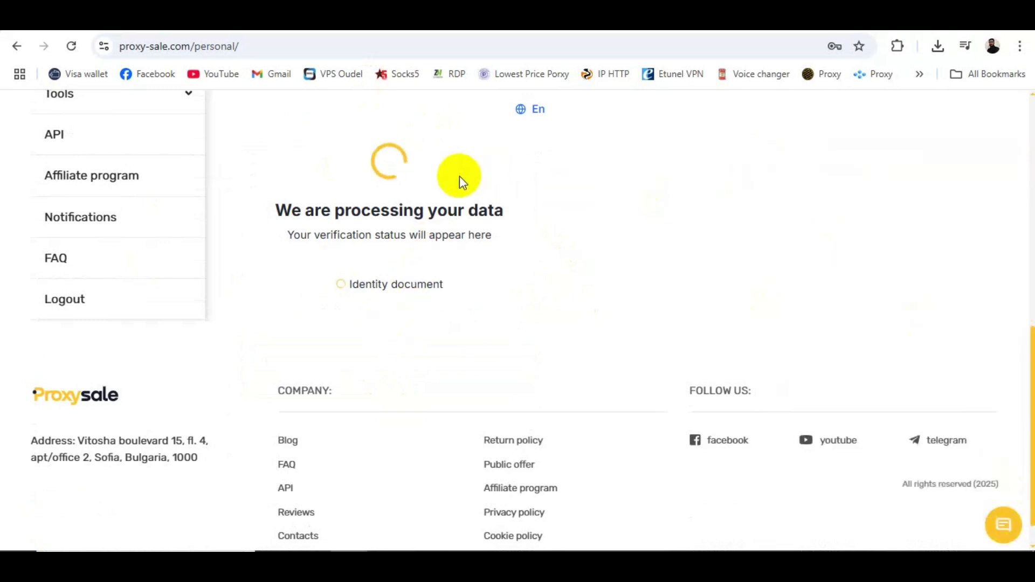
{"action": "left_click_drag", "start_coordinate": [1031, 341], "coordinate": [1023, 318]}
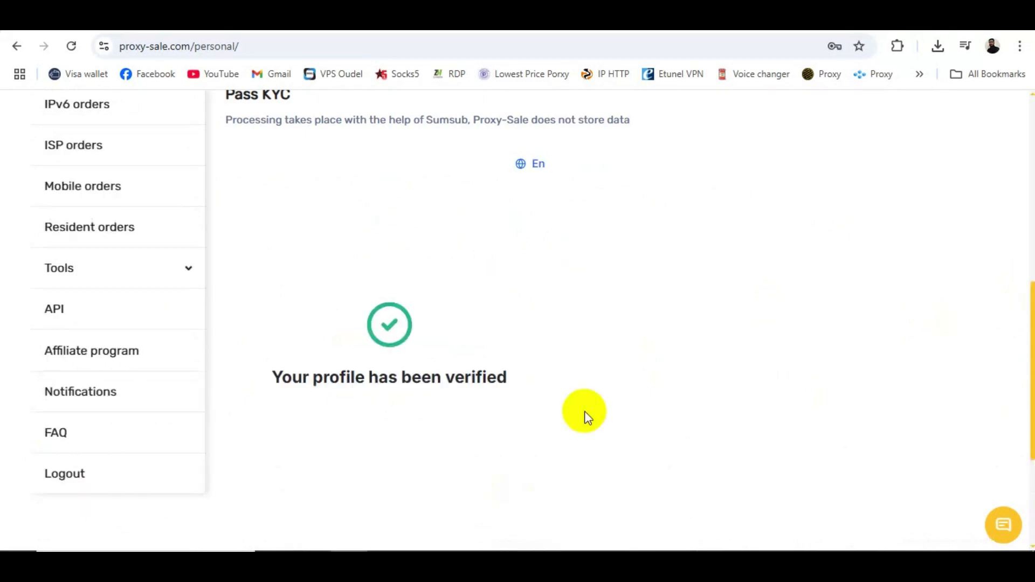
{"action": "left_click", "coordinate": [69, 115]}
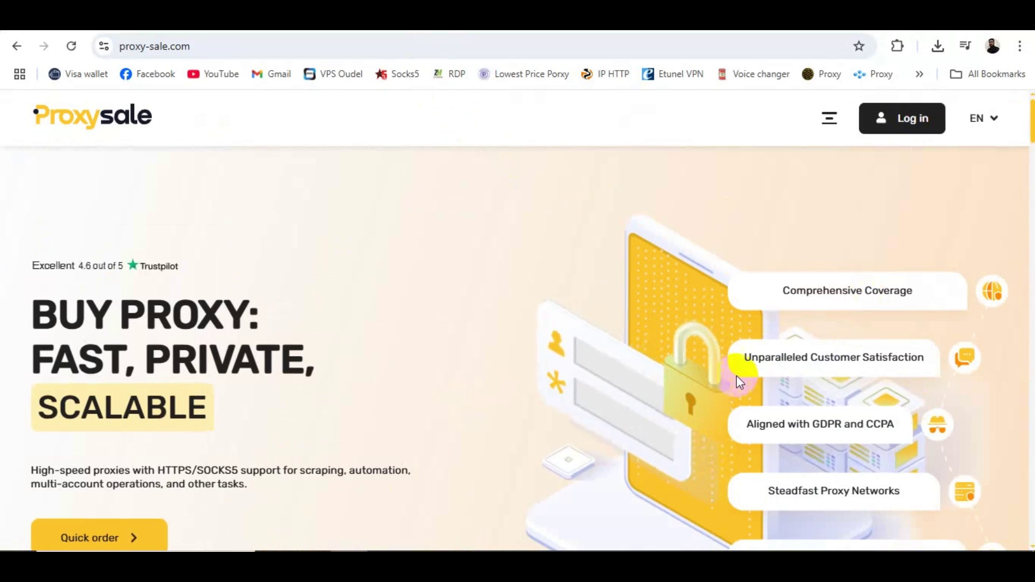
{"action": "left_click", "coordinate": [830, 120]}
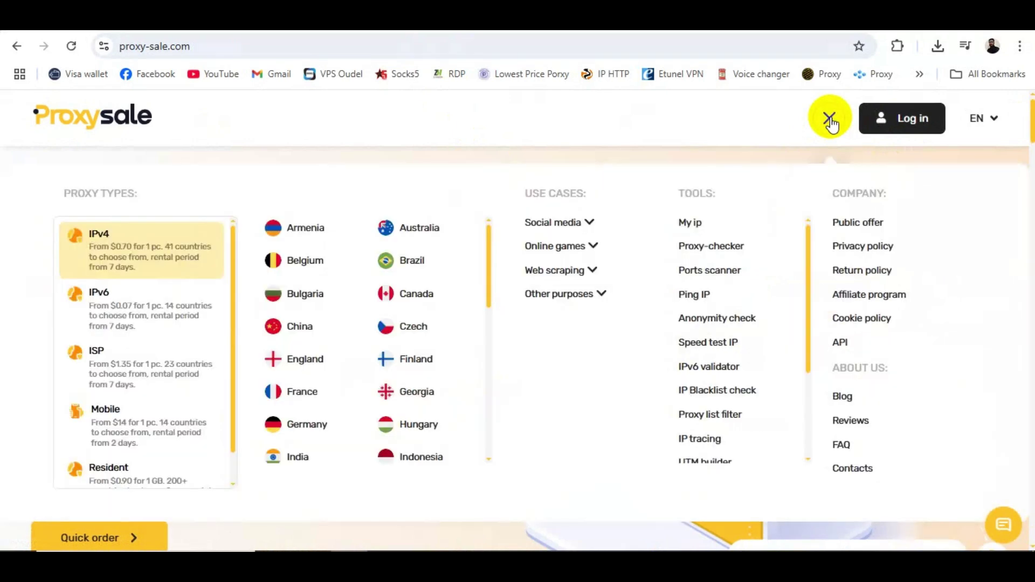
{"action": "left_click", "coordinate": [590, 222]}
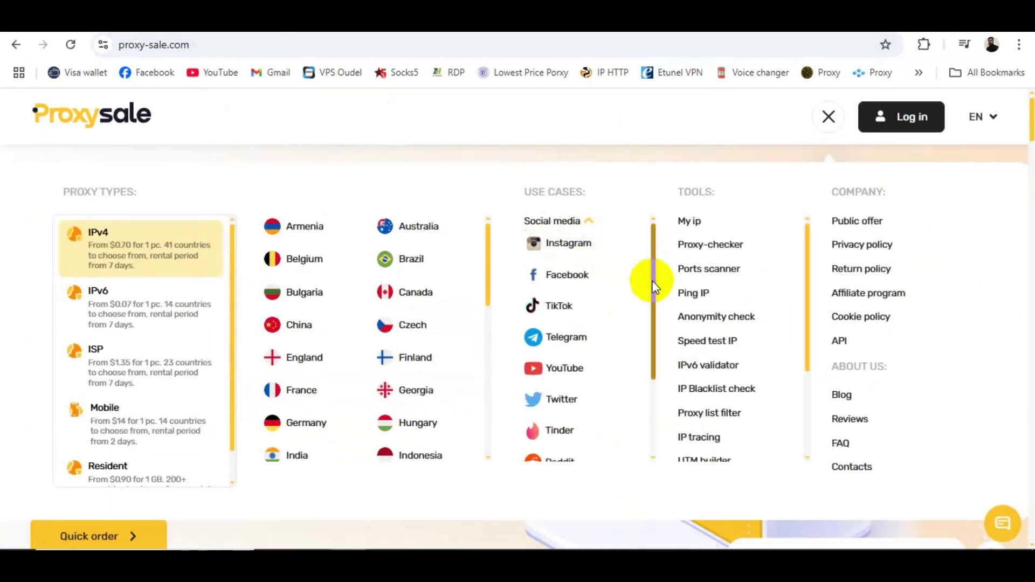
{"action": "left_click_drag", "start_coordinate": [654, 280], "coordinate": [649, 435]}
{"action": "left_click", "coordinate": [591, 406]}
{"action": "scroll", "coordinate": [590, 406], "scroll_direction": "down", "scroll_amount": 5}
{"action": "left_click_drag", "start_coordinate": [654, 304], "coordinate": [642, 376]}
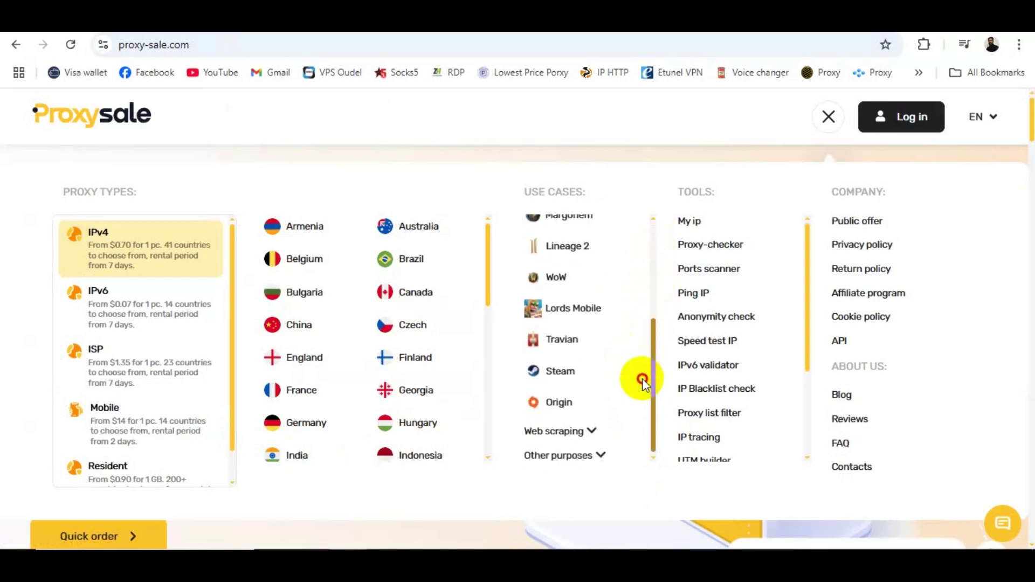
{"action": "left_click", "coordinate": [591, 431]}
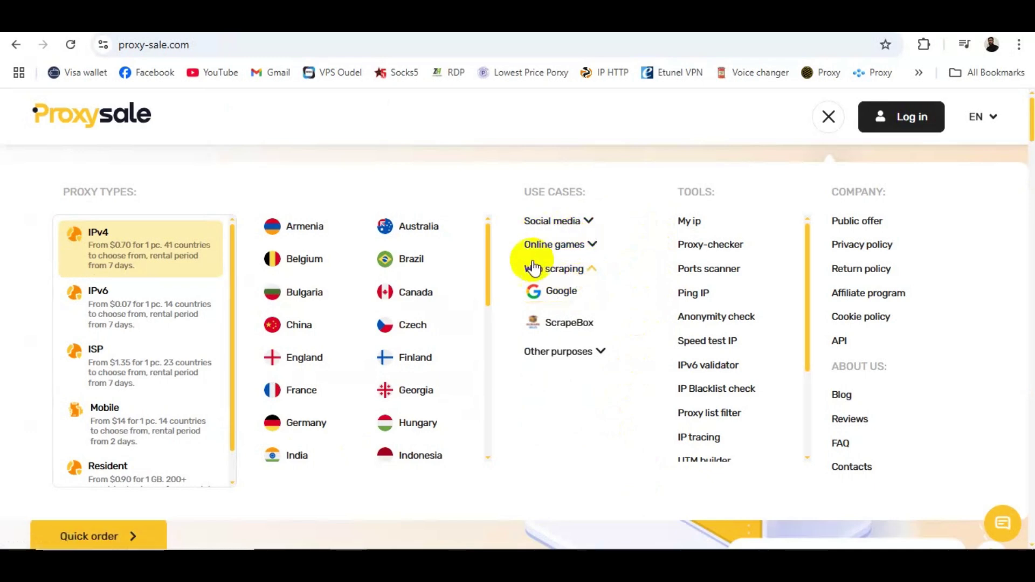
{"action": "left_click", "coordinate": [598, 351]}
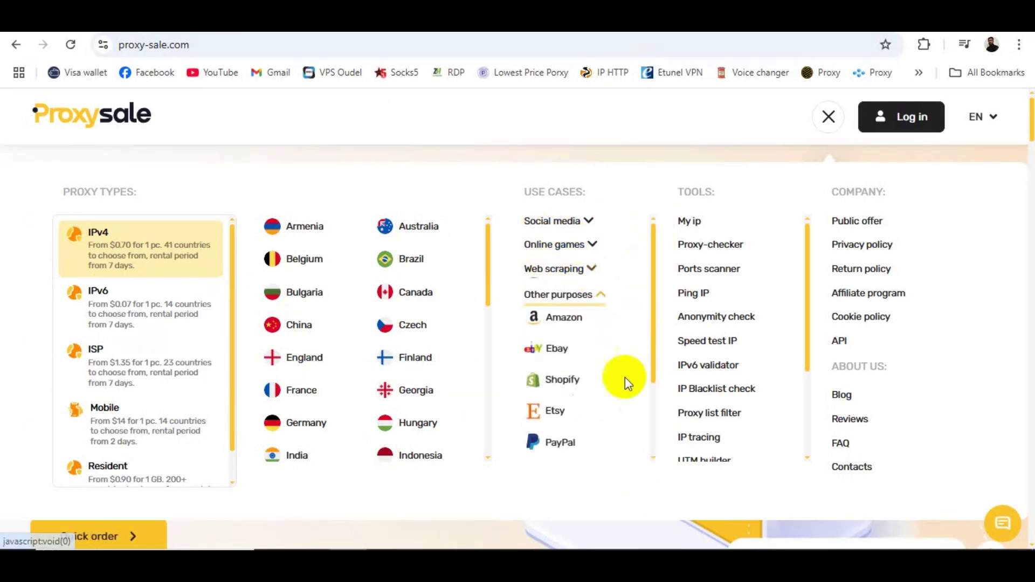
{"action": "mouse_move", "coordinate": [653, 324]}
{"action": "left_mouse_down"}
{"action": "mouse_move", "coordinate": [651, 441]}
{"action": "mouse_move", "coordinate": [638, 312]}
{"action": "left_mouse_up"}
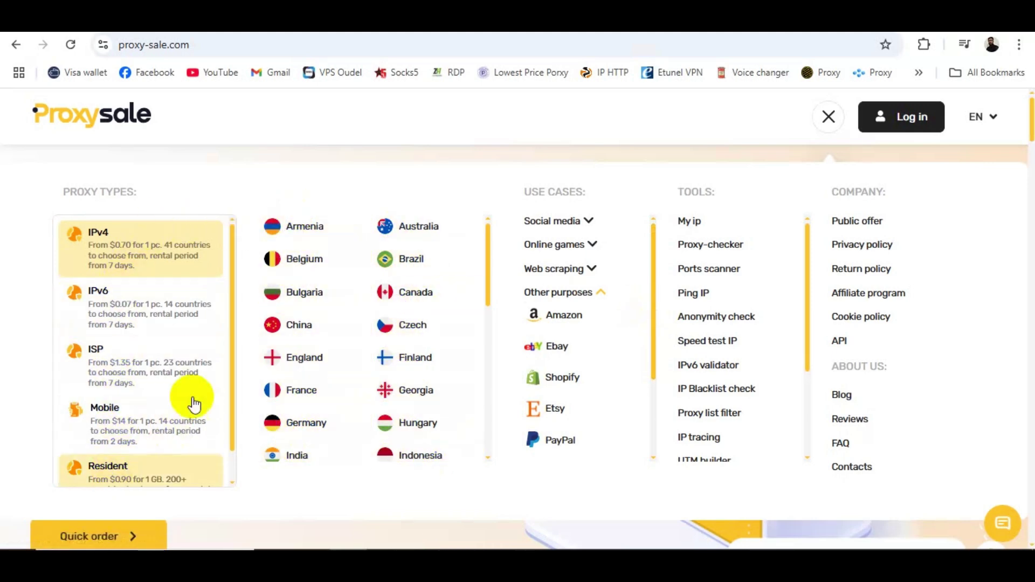
{"action": "left_click_drag", "start_coordinate": [231, 376], "coordinate": [228, 262]}
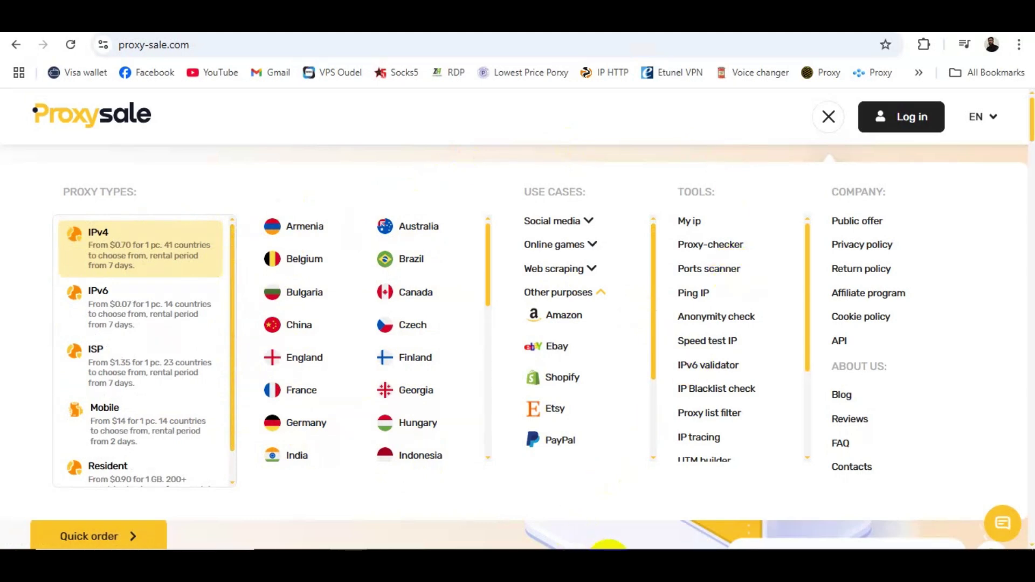
{"action": "left_click", "coordinate": [829, 117]}
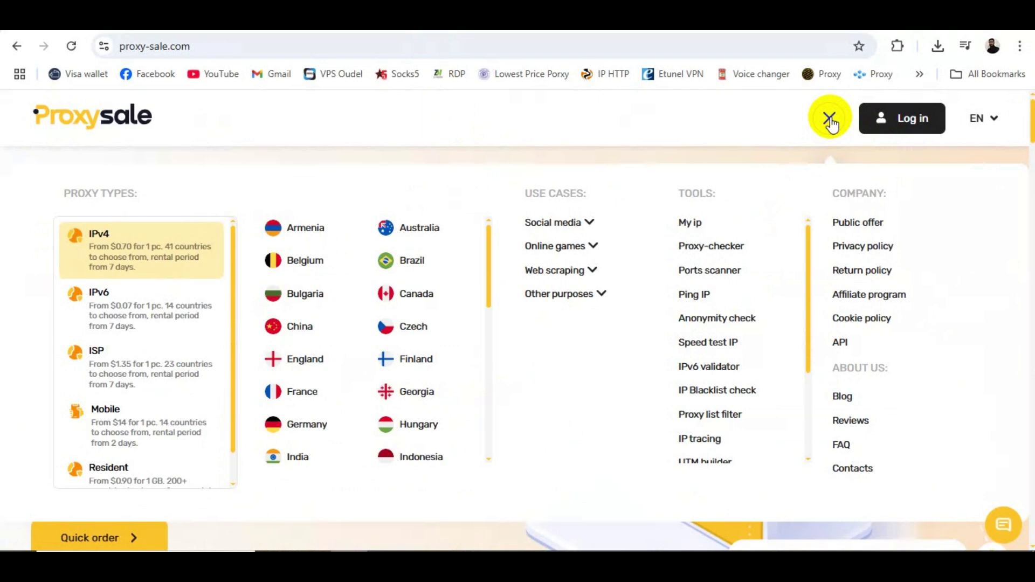
{"action": "left_click", "coordinate": [829, 119]}
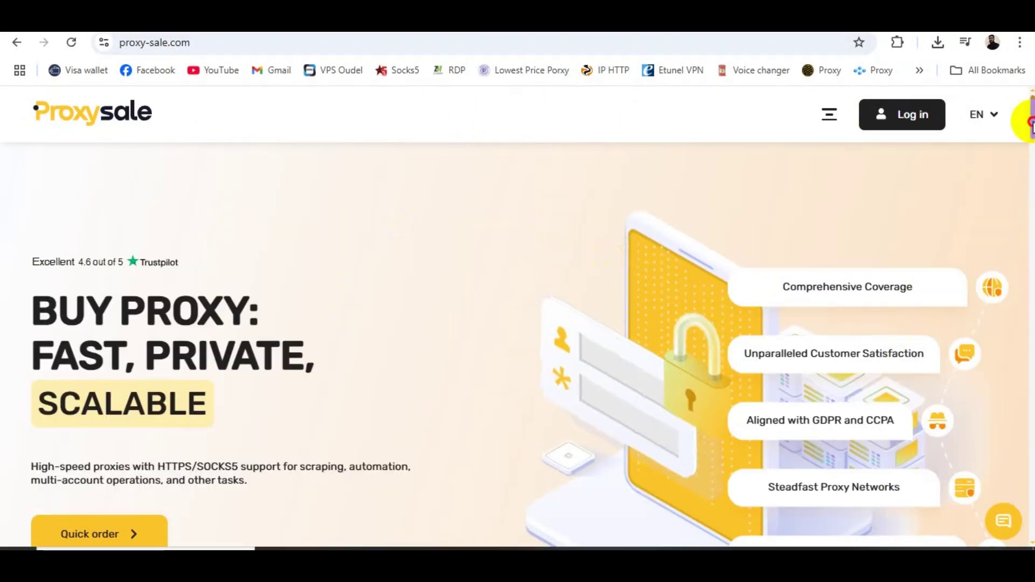
Step: Jump to the quick order form and select the IPv4 proxy type
{"action": "scroll", "coordinate": [1023, 150], "scroll_direction": "down", "scroll_amount": 6}
{"action": "scroll", "coordinate": [169, 268], "scroll_direction": "up", "scroll_amount": 3}
{"action": "left_click", "coordinate": [78, 351]}
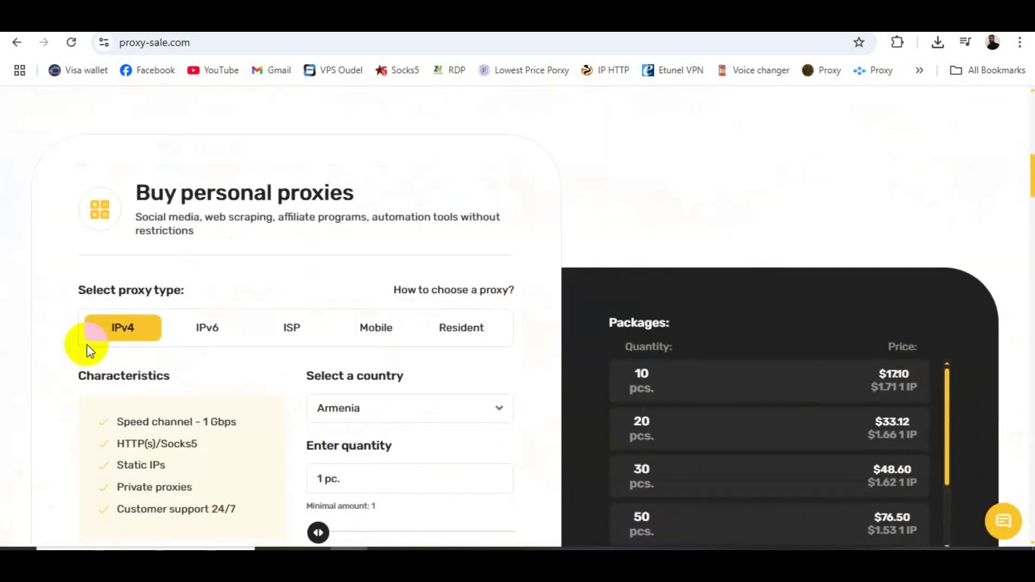
{"action": "mouse_move", "coordinate": [1031, 169]}
{"action": "left_mouse_down"}
{"action": "mouse_move", "coordinate": [1030, 194]}
{"action": "mouse_move", "coordinate": [1028, 173]}
{"action": "left_mouse_up"}
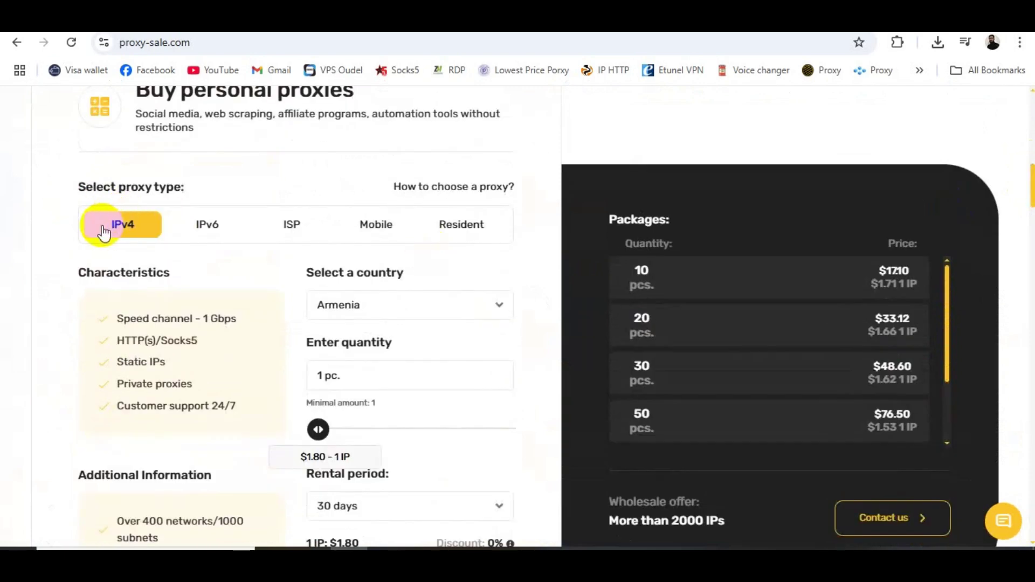
{"action": "left_click", "coordinate": [122, 231]}
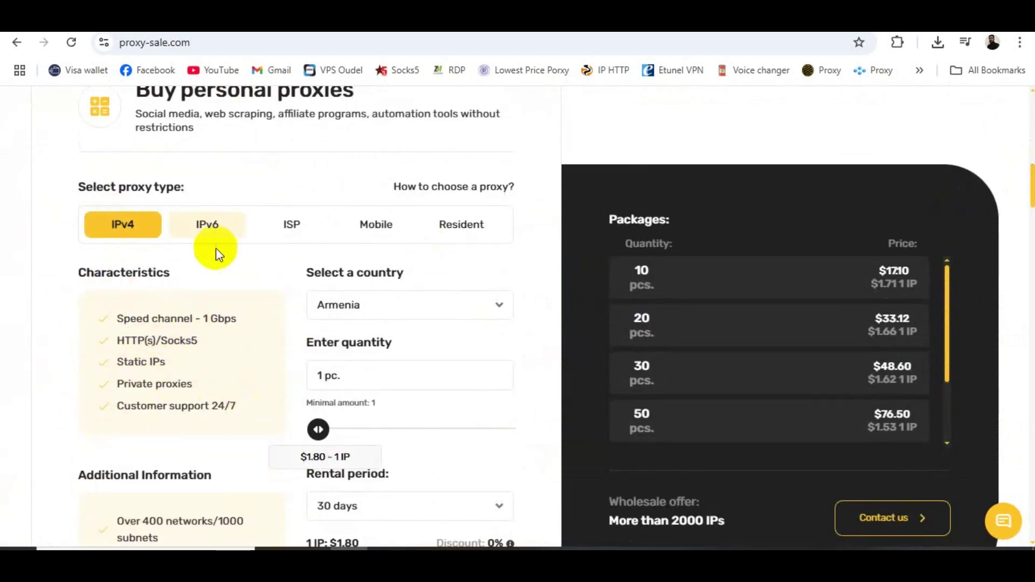
Step: Choose USA as the country for 1 pc. over 30 days, totalling $1.57
{"action": "left_click", "coordinate": [403, 308]}
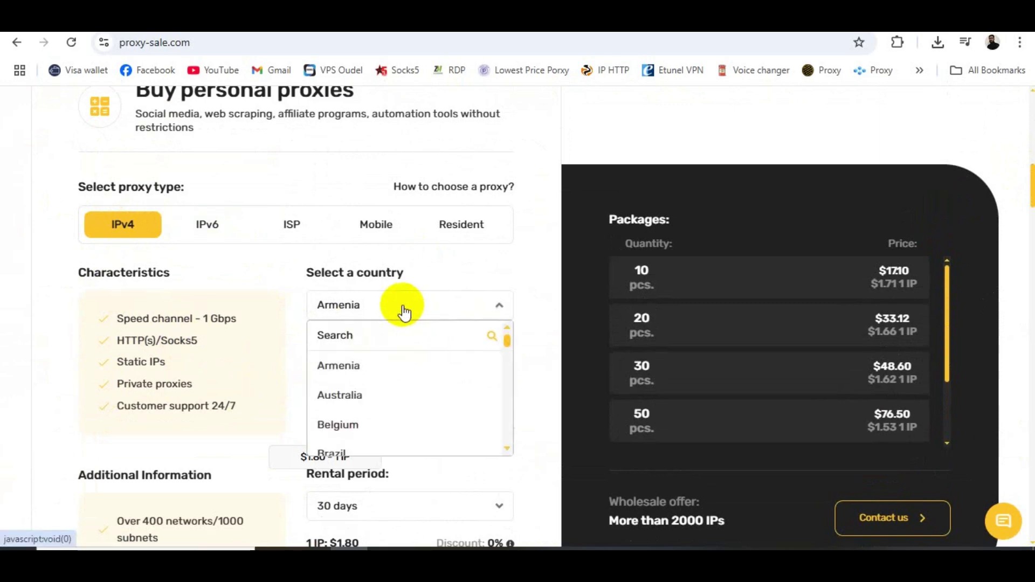
{"action": "left_click", "coordinate": [378, 333]}
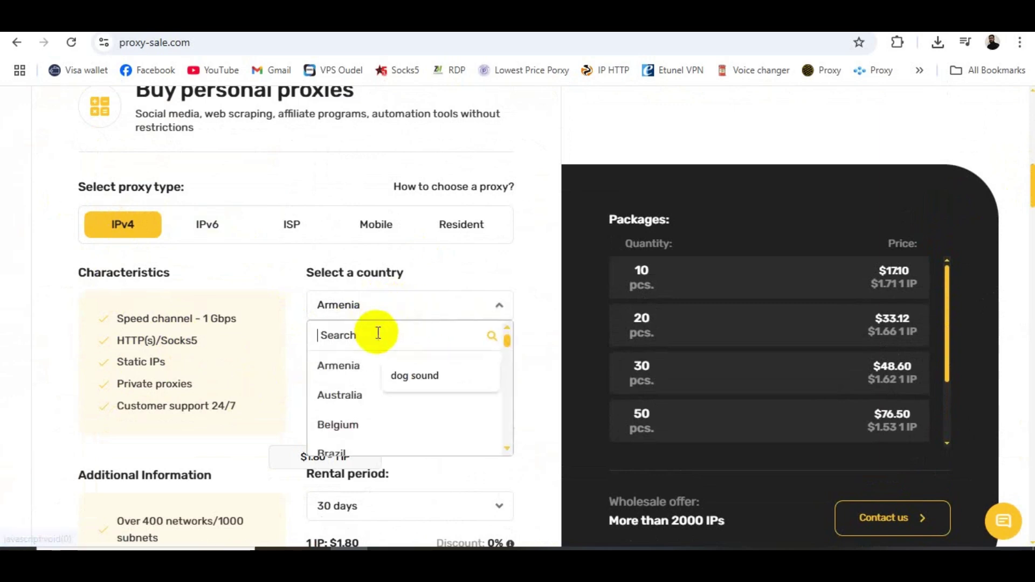
{"action": "type", "text": "usa"}
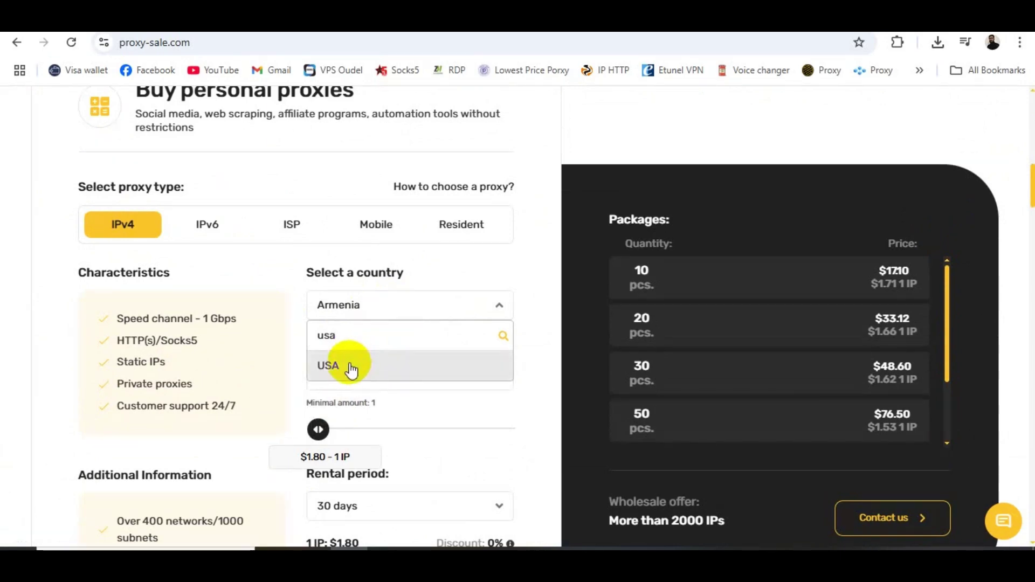
{"action": "left_click", "coordinate": [330, 364]}
{"action": "left_click_drag", "start_coordinate": [1032, 184], "coordinate": [1031, 192]}
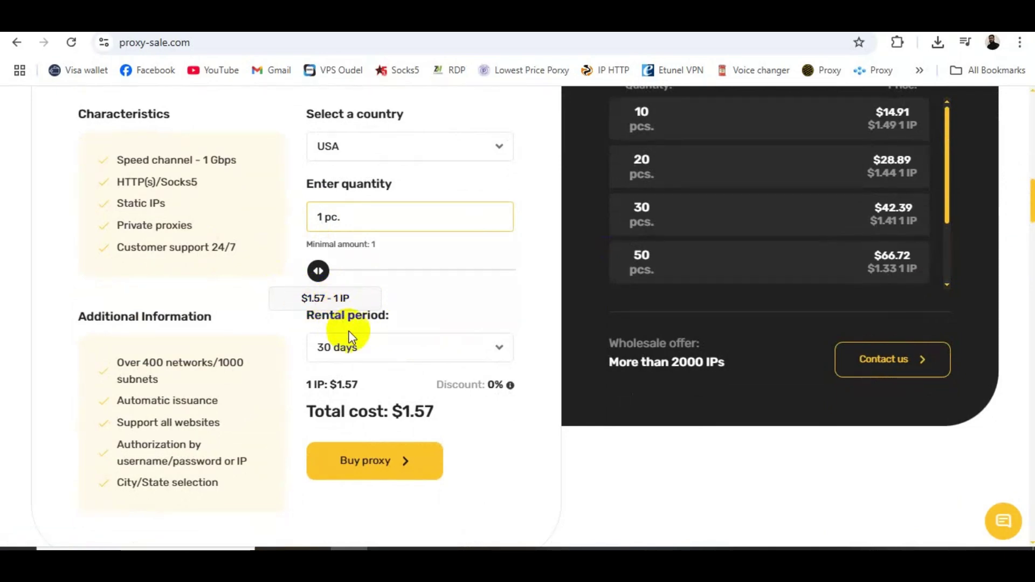
{"action": "left_click", "coordinate": [362, 473]}
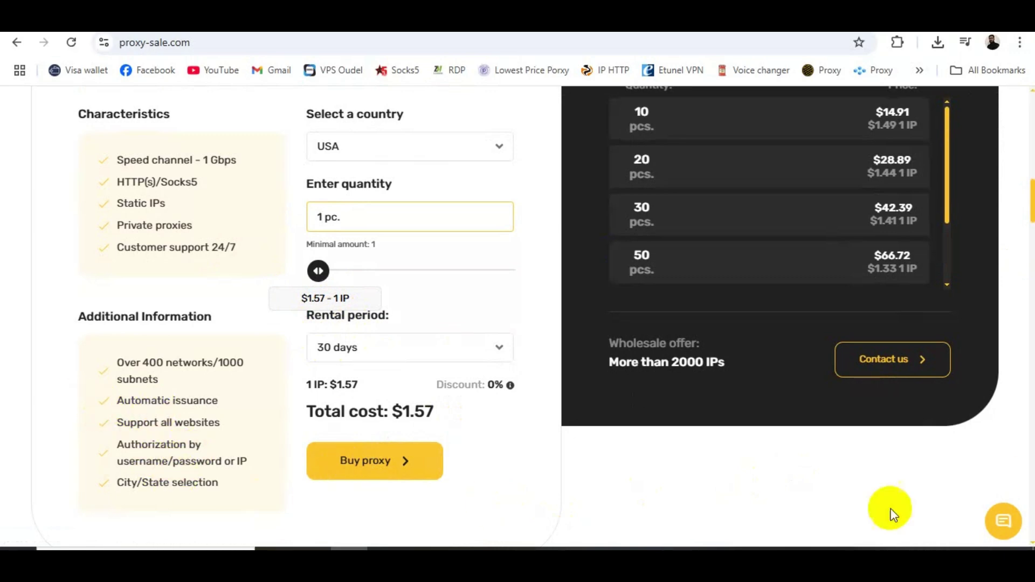
{"action": "scroll", "coordinate": [1032, 210], "scroll_direction": "up", "scroll_amount": 3}
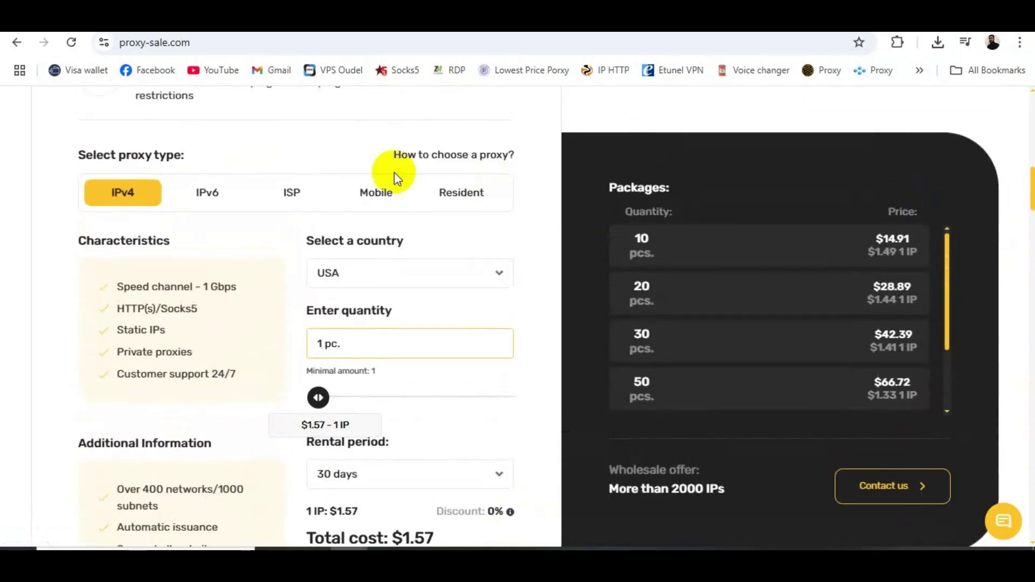
Step: Price an IPv6 proxy with USA chosen as the country
{"action": "left_click", "coordinate": [220, 194]}
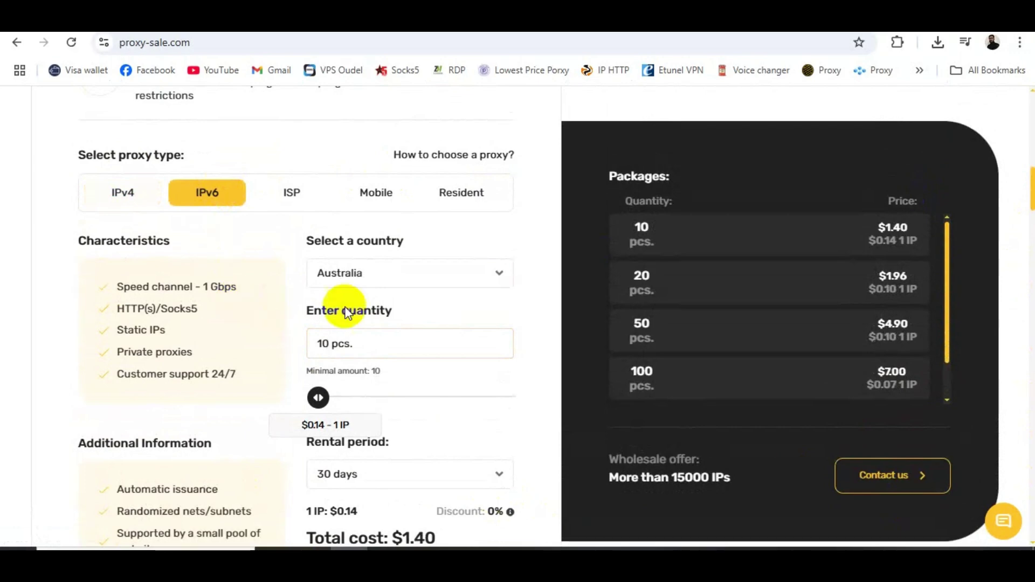
{"action": "left_click", "coordinate": [368, 274]}
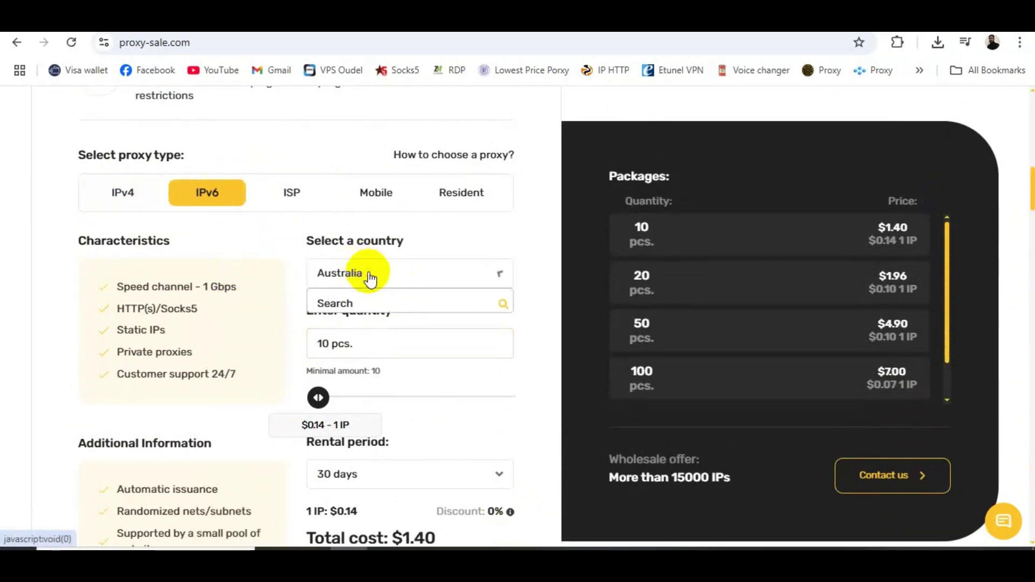
{"action": "left_click", "coordinate": [359, 306]}
{"action": "type", "text": "usa"}
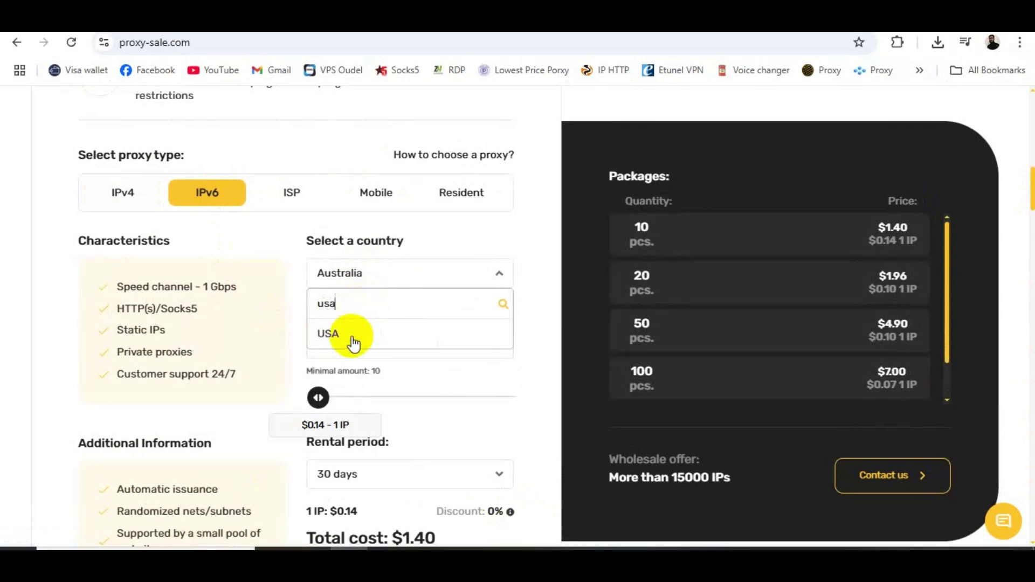
{"action": "left_click", "coordinate": [352, 339]}
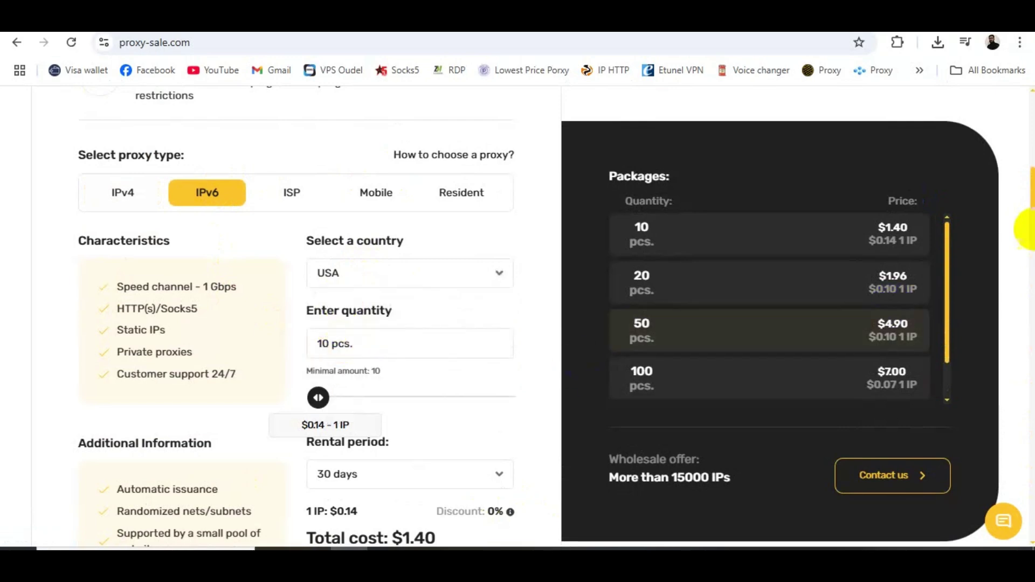
{"action": "scroll", "coordinate": [1029, 167], "scroll_direction": "down", "scroll_amount": 3}
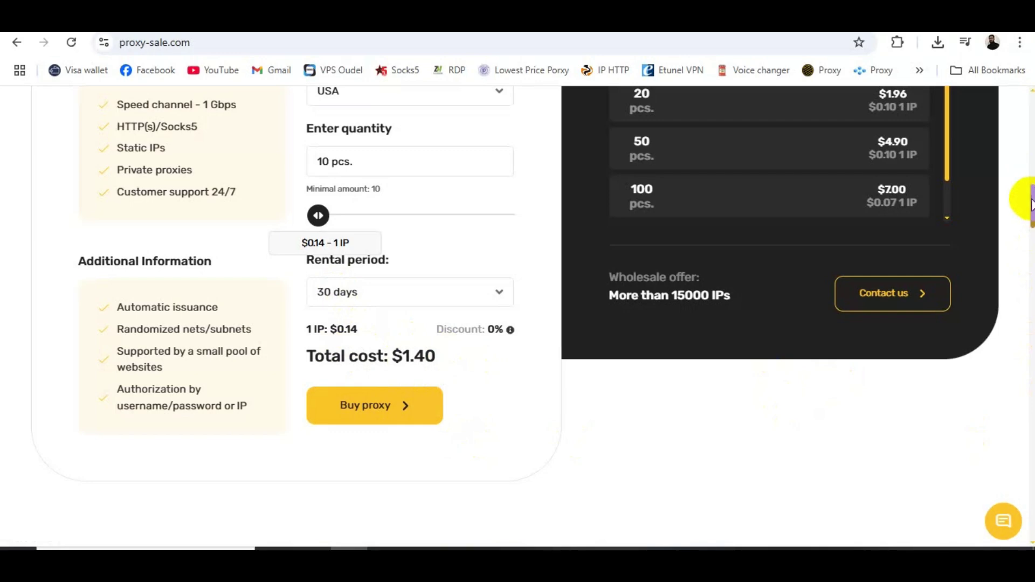
{"action": "scroll", "coordinate": [1028, 178], "scroll_direction": "up", "scroll_amount": 5}
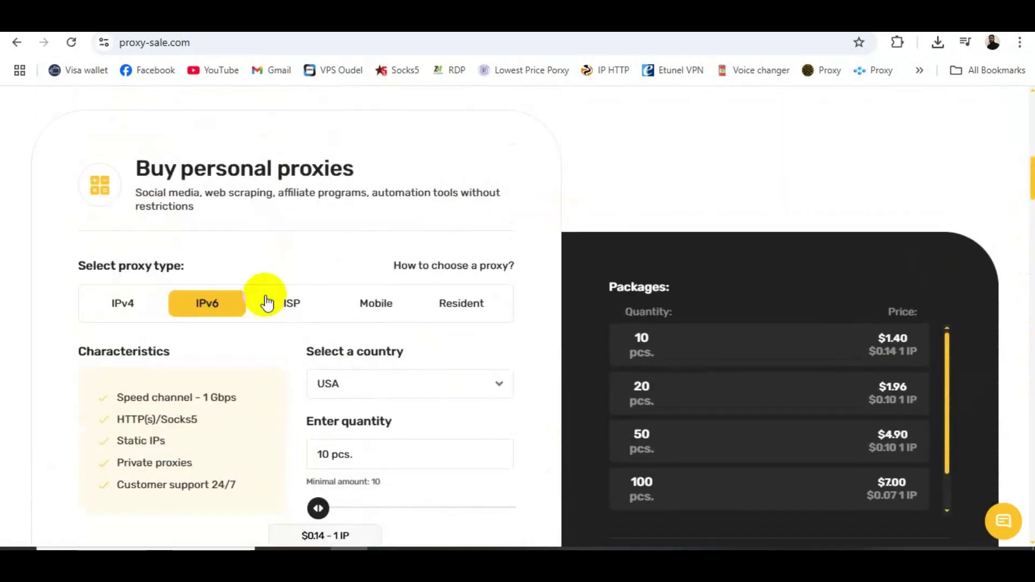
Step: Price an ISP proxy for USA, then a Mobile proxy for USA at $60 for 30 days
{"action": "left_click", "coordinate": [286, 308]}
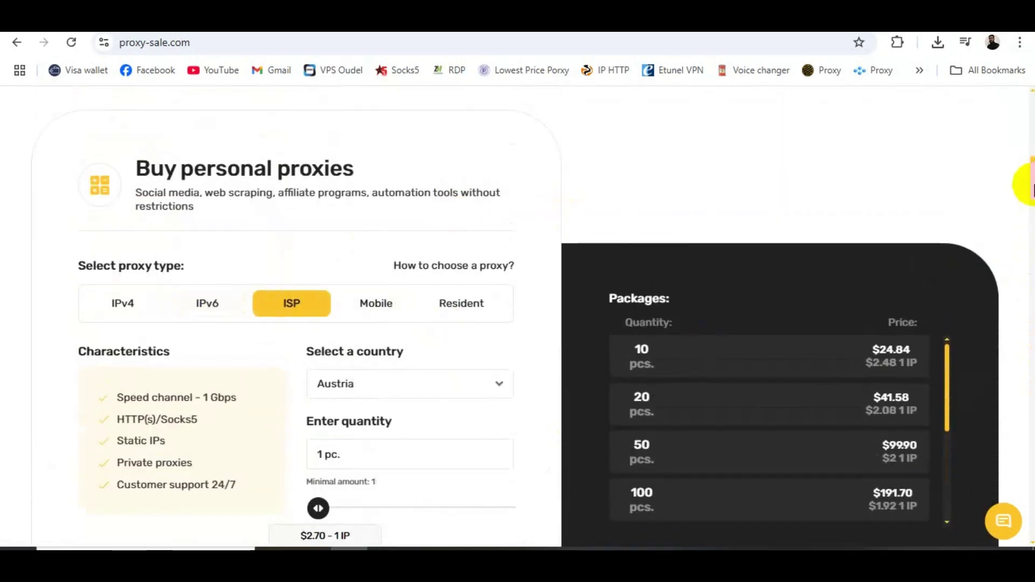
{"action": "scroll", "coordinate": [1026, 184], "scroll_direction": "down", "scroll_amount": 3}
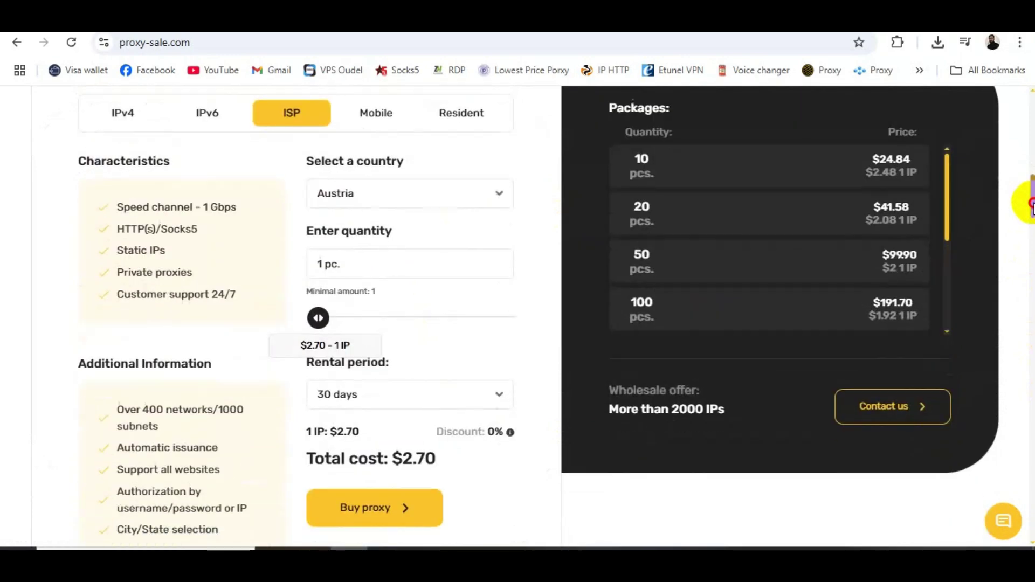
{"action": "left_click", "coordinate": [373, 201]}
{"action": "left_click_drag", "start_coordinate": [505, 232], "coordinate": [446, 346]}
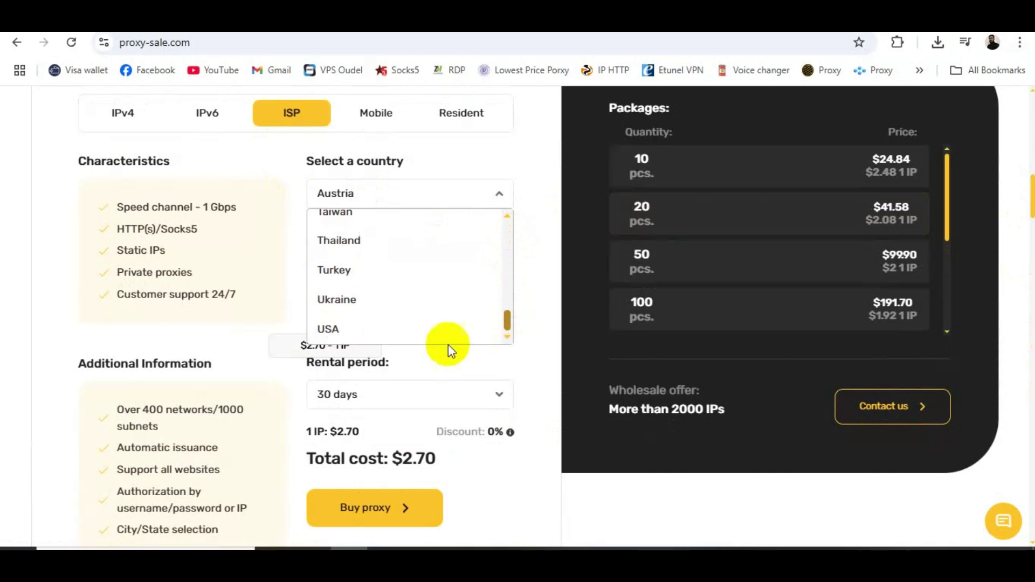
{"action": "left_click", "coordinate": [370, 329]}
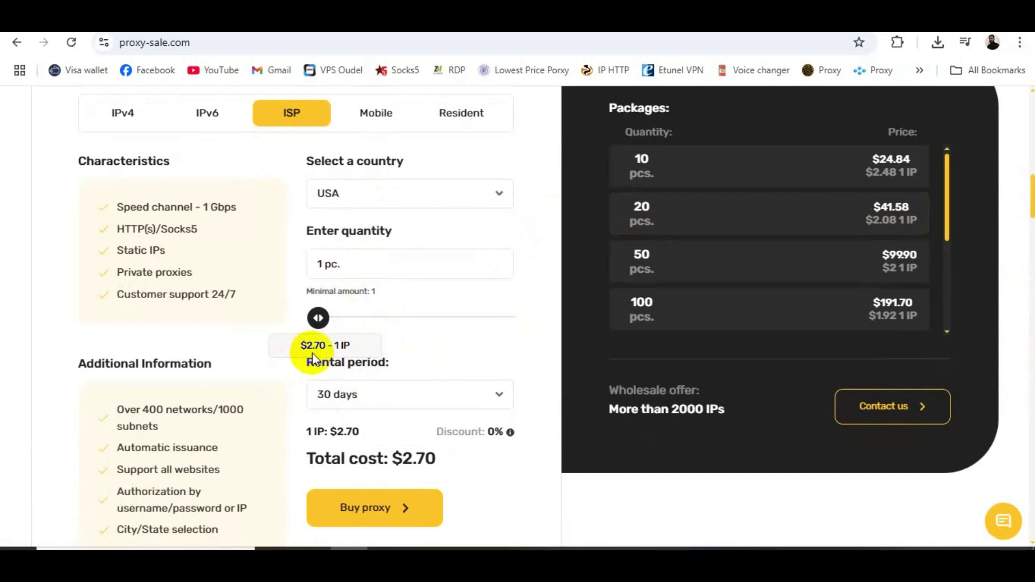
{"action": "scroll", "coordinate": [1027, 213], "scroll_direction": "down", "scroll_amount": 3}
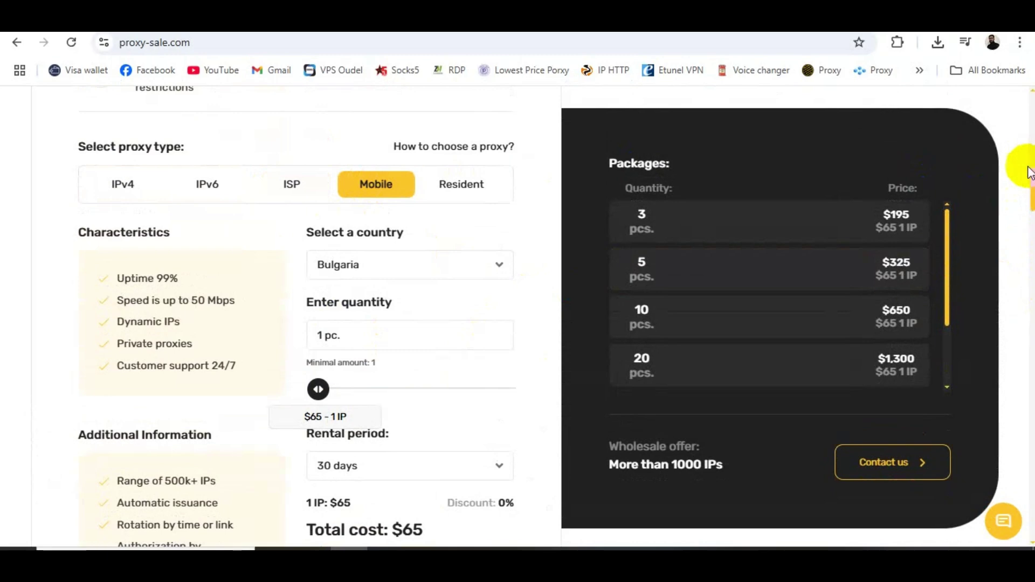
{"action": "mouse_move", "coordinate": [1029, 172]}
{"action": "left_mouse_down"}
{"action": "mouse_move", "coordinate": [1030, 201]}
{"action": "mouse_move", "coordinate": [1028, 189]}
{"action": "left_mouse_up"}
{"action": "left_click", "coordinate": [388, 194]}
{"action": "left_click", "coordinate": [419, 326]}
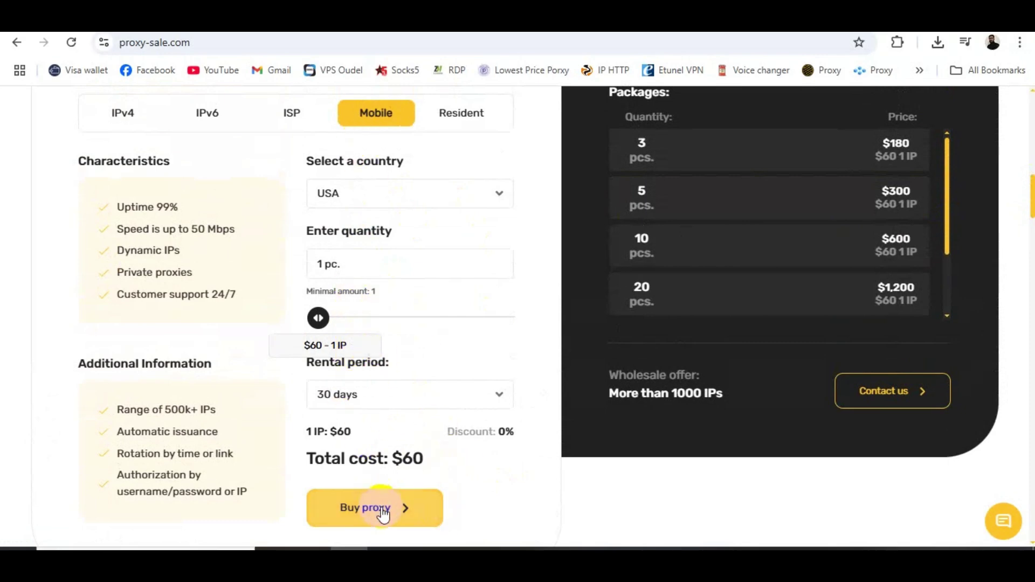
Step: Price a Resident proxy with the 3 Gb tariff plan at $7.50
{"action": "left_click", "coordinate": [461, 120]}
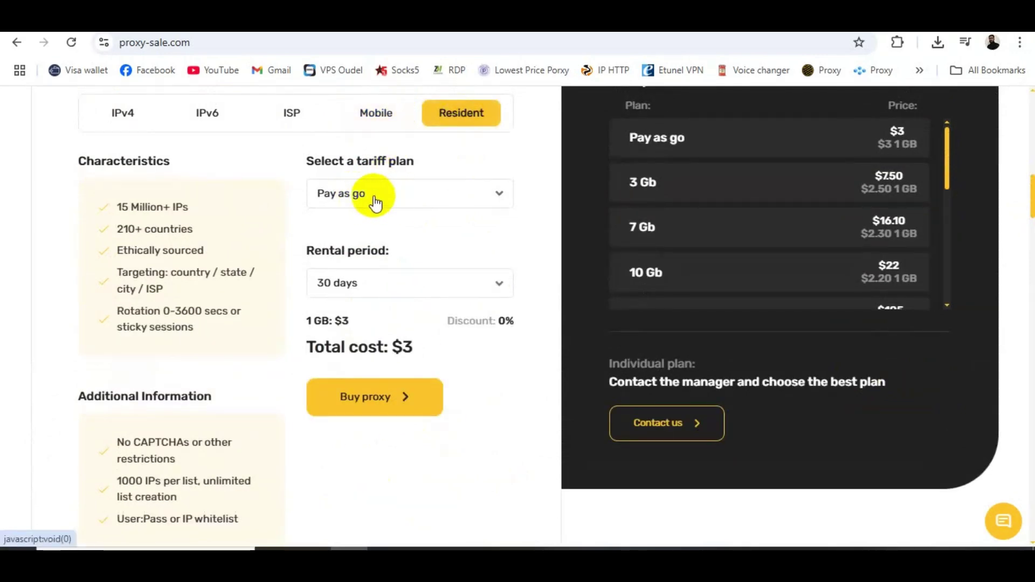
{"action": "left_click", "coordinate": [375, 203]}
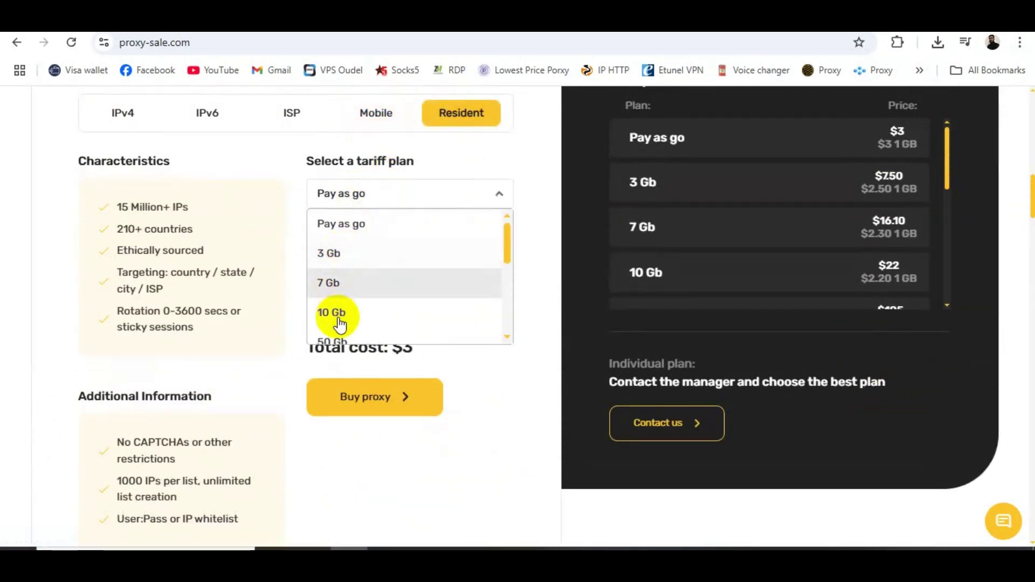
{"action": "left_click", "coordinate": [340, 254]}
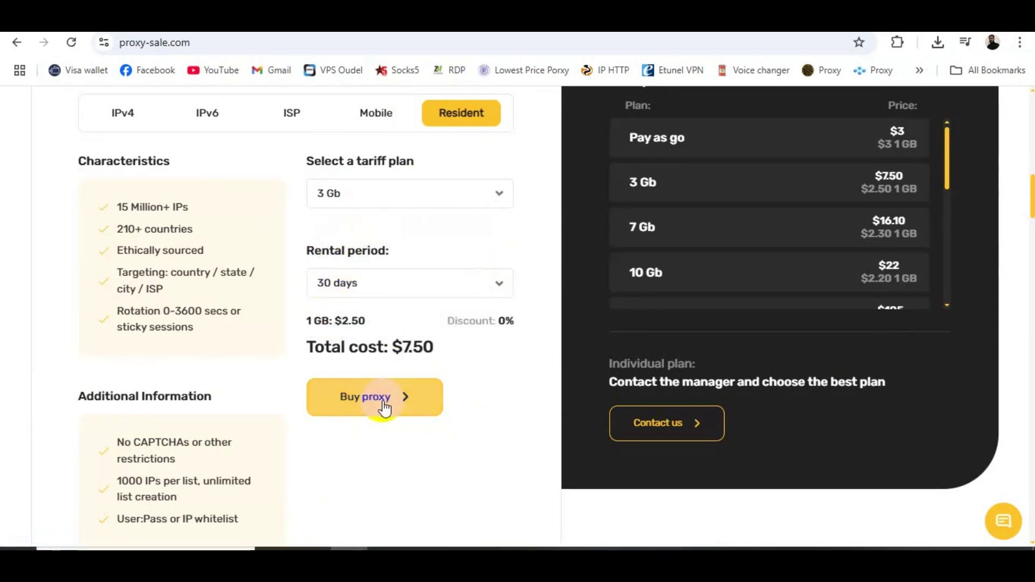
{"action": "left_click_drag", "start_coordinate": [1030, 204], "coordinate": [1030, 182]}
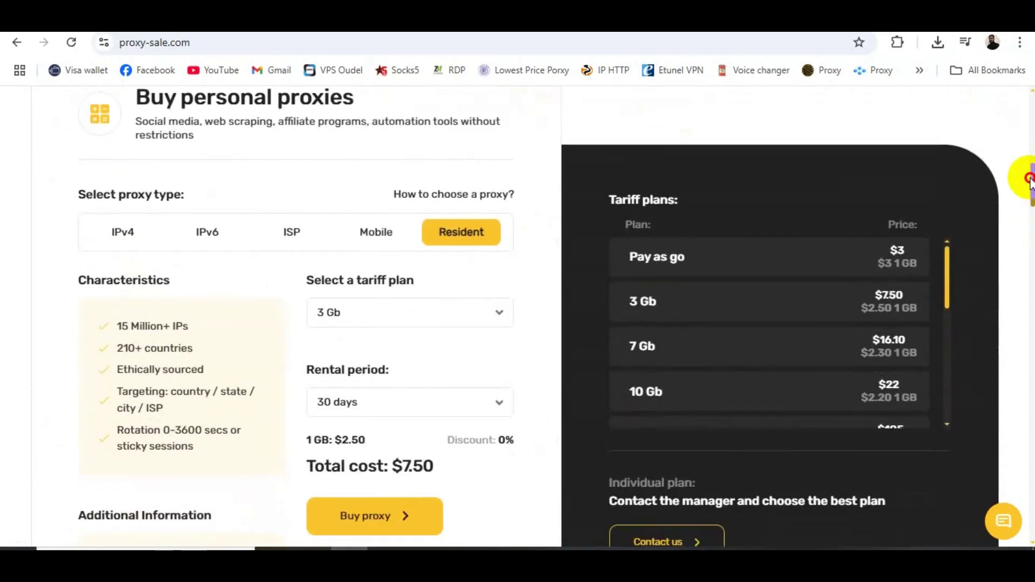
Step: Switch back to ISP proxies (Austria, 1 pc., 30 days, $2.70) and open the country list
{"action": "left_click_drag", "start_coordinate": [1029, 183], "coordinate": [1030, 186]}
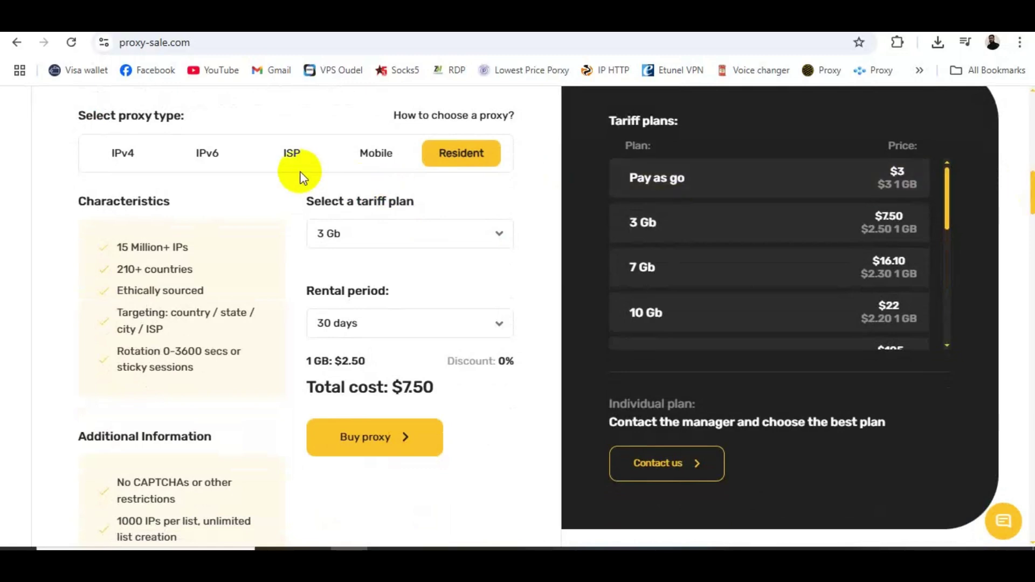
{"action": "left_click", "coordinate": [291, 157]}
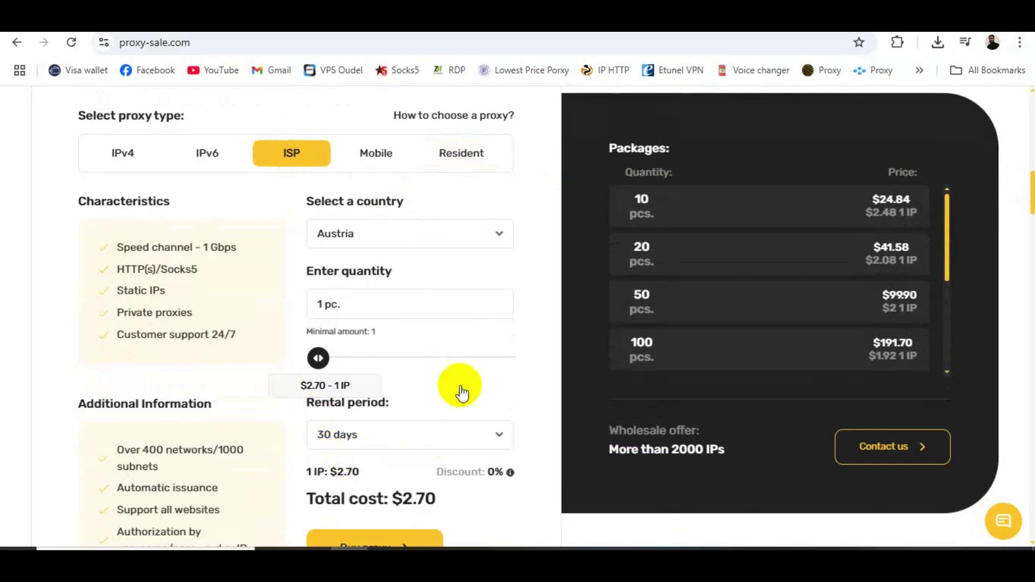
{"action": "left_click", "coordinate": [503, 236]}
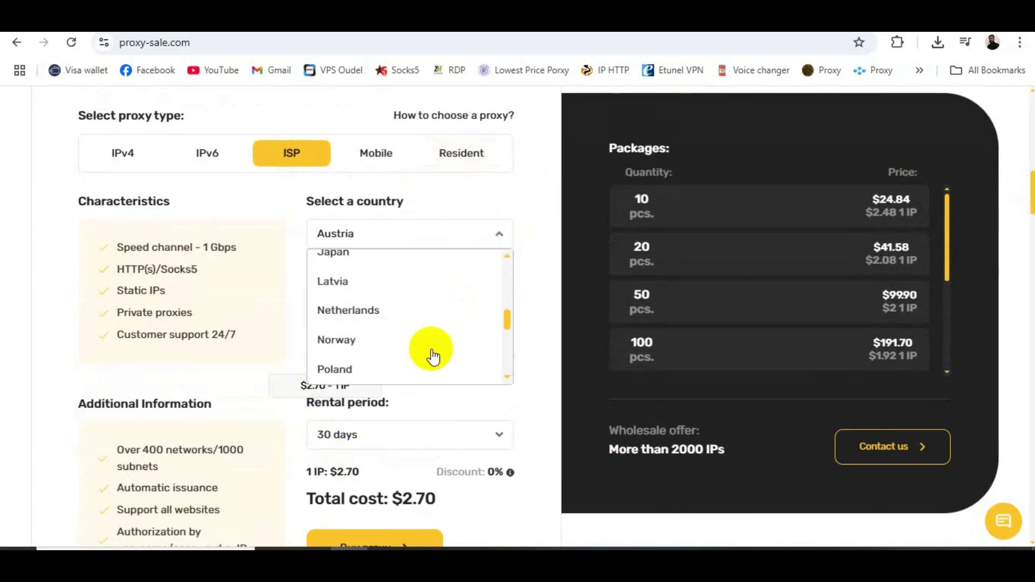
Step: Pick USA as the ISP proxy country (1 pc., 30 days, $2.70 total) and open the support chat
{"action": "left_click_drag", "start_coordinate": [507, 320], "coordinate": [505, 399]}
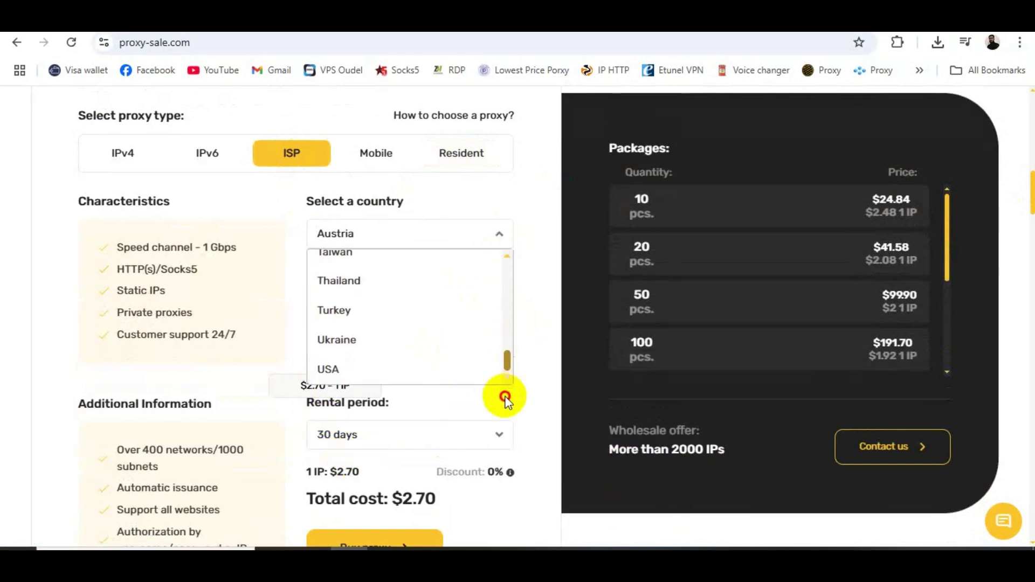
{"action": "left_click", "coordinate": [340, 372]}
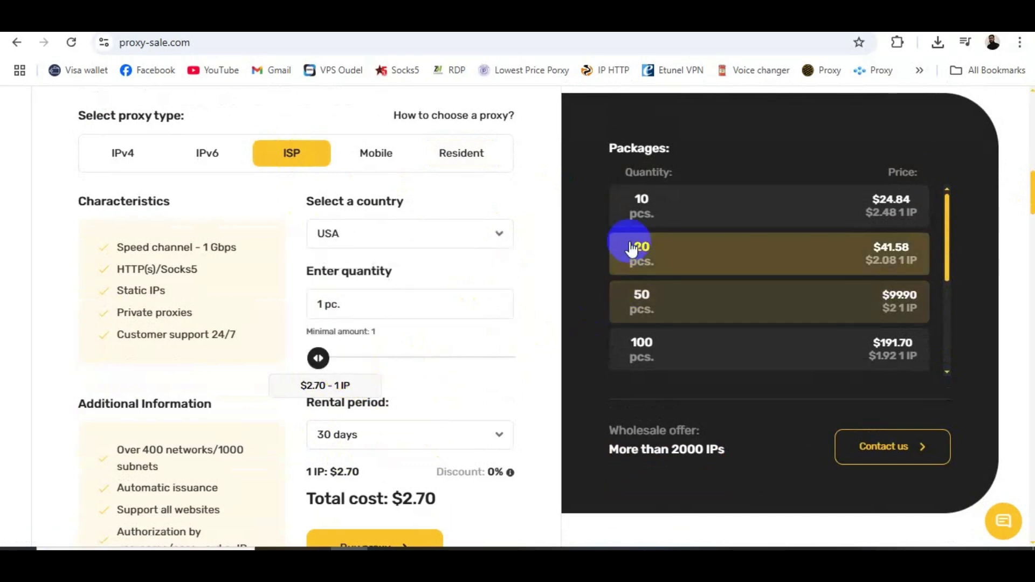
{"action": "scroll", "coordinate": [1029, 201], "scroll_direction": "down", "scroll_amount": 3}
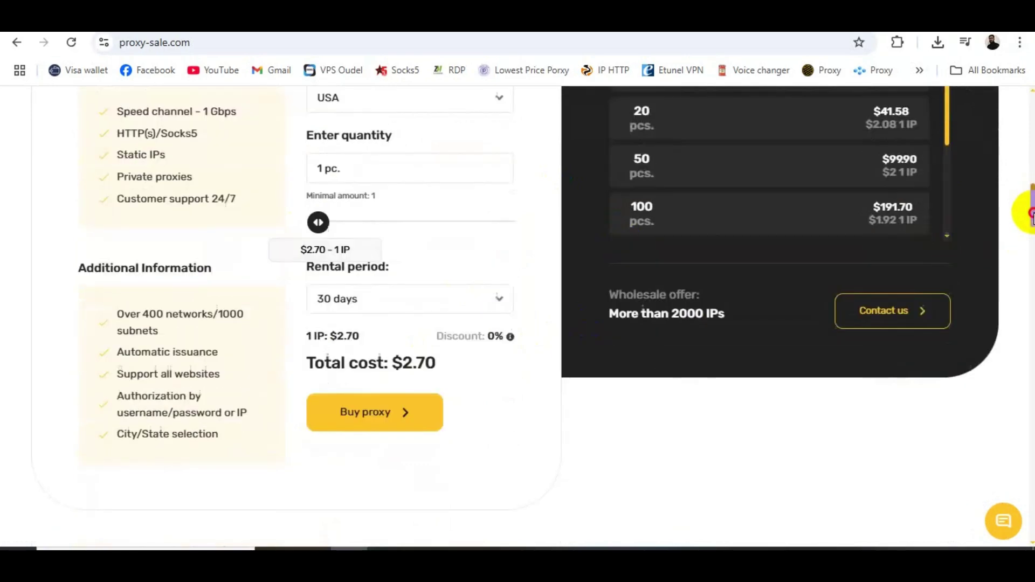
{"action": "scroll", "coordinate": [404, 351], "scroll_direction": "down", "scroll_amount": 1}
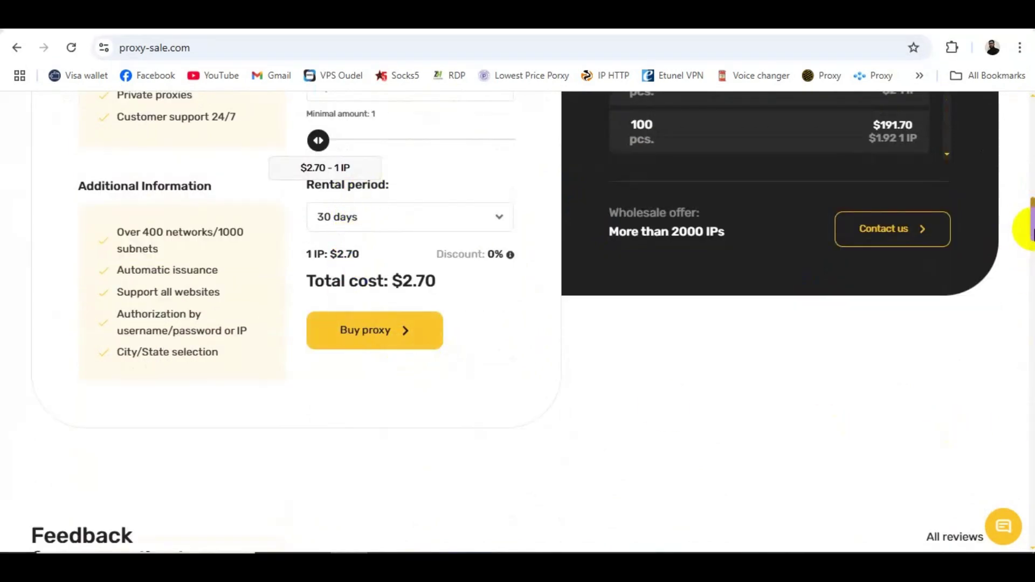
{"action": "scroll", "coordinate": [1025, 221], "scroll_direction": "up", "scroll_amount": 1}
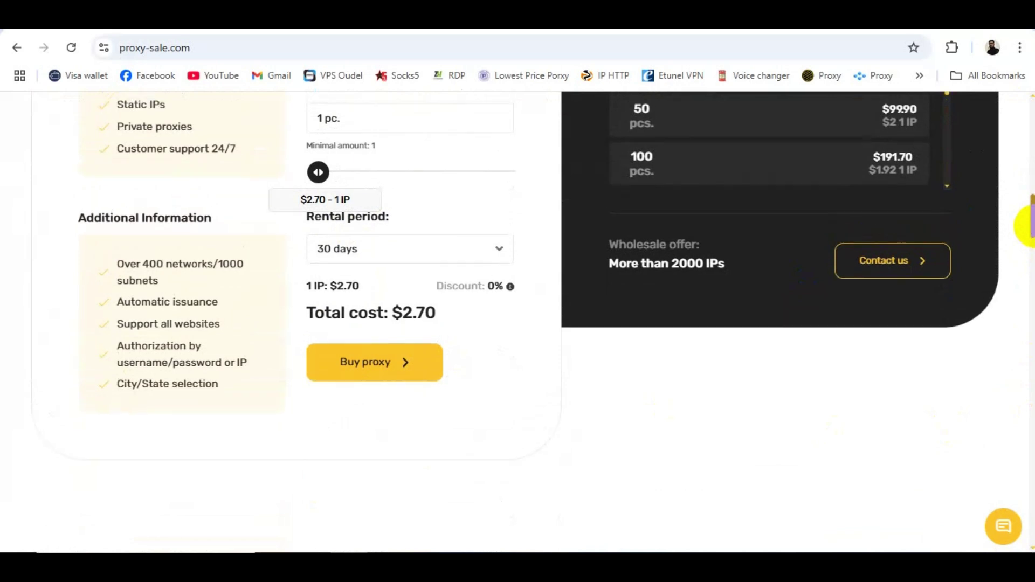
{"action": "left_click", "coordinate": [1005, 526]}
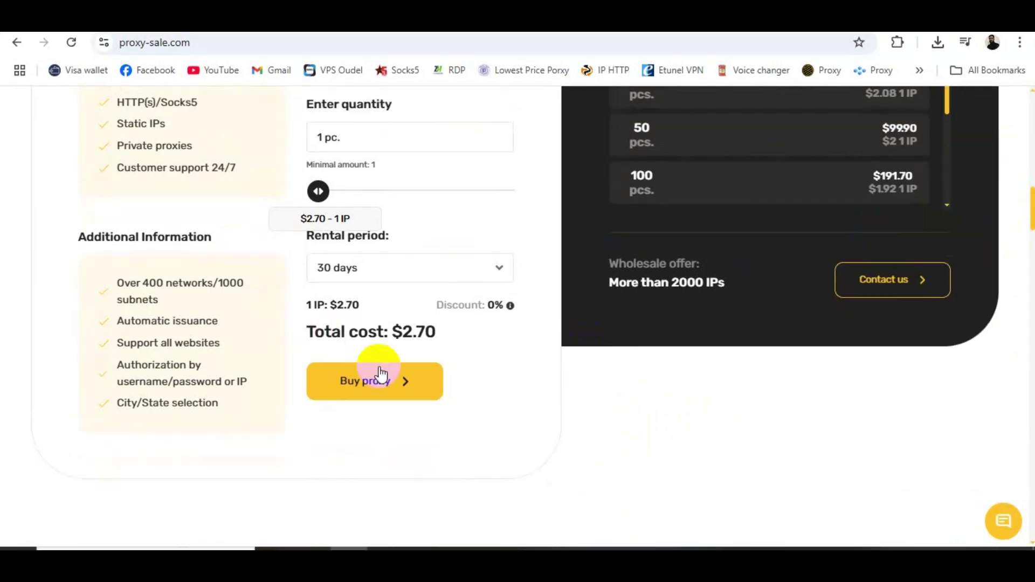
Step: Start the USA proxy order with purpose 'Other purposes' and service Netflix, at $2.70 for 30 days
{"action": "left_click", "coordinate": [353, 387]}
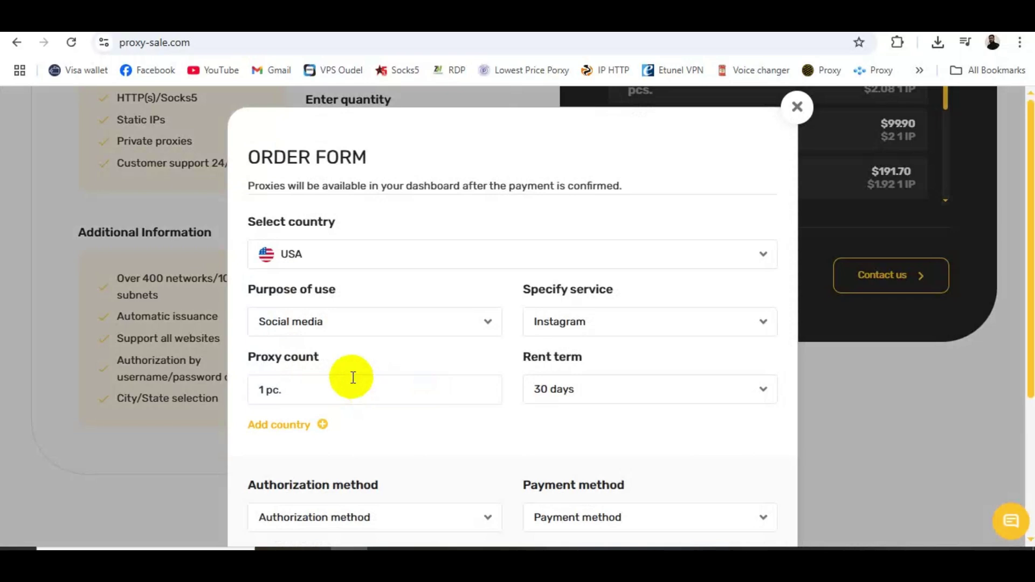
{"action": "left_click_drag", "start_coordinate": [1028, 203], "coordinate": [1029, 281]}
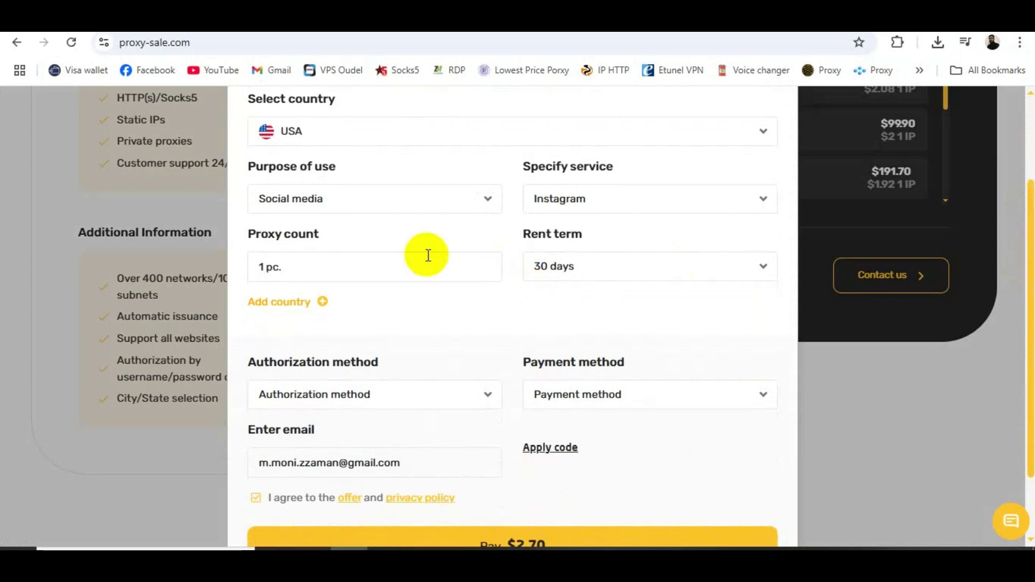
{"action": "left_click", "coordinate": [484, 200]}
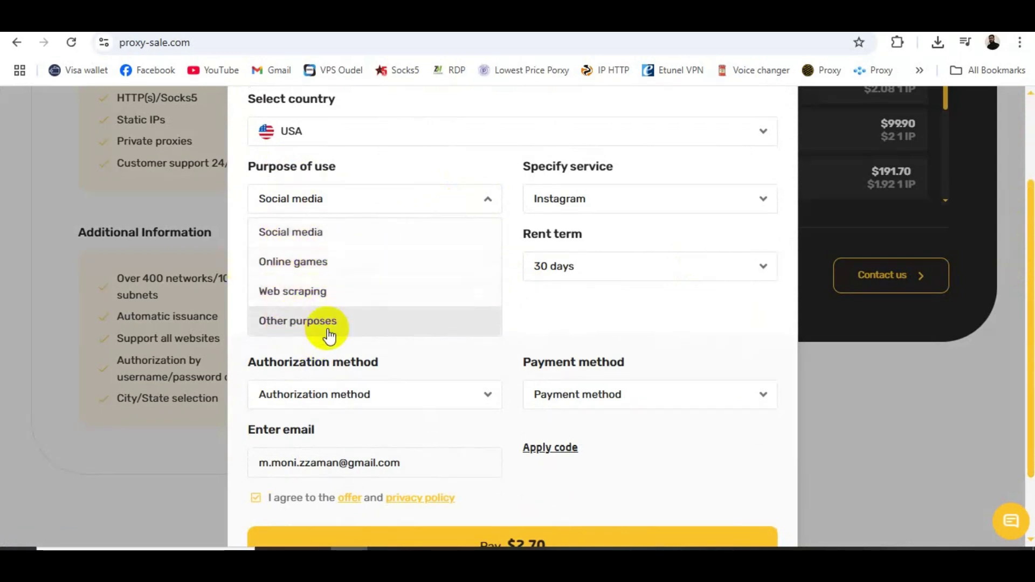
{"action": "left_click", "coordinate": [322, 330]}
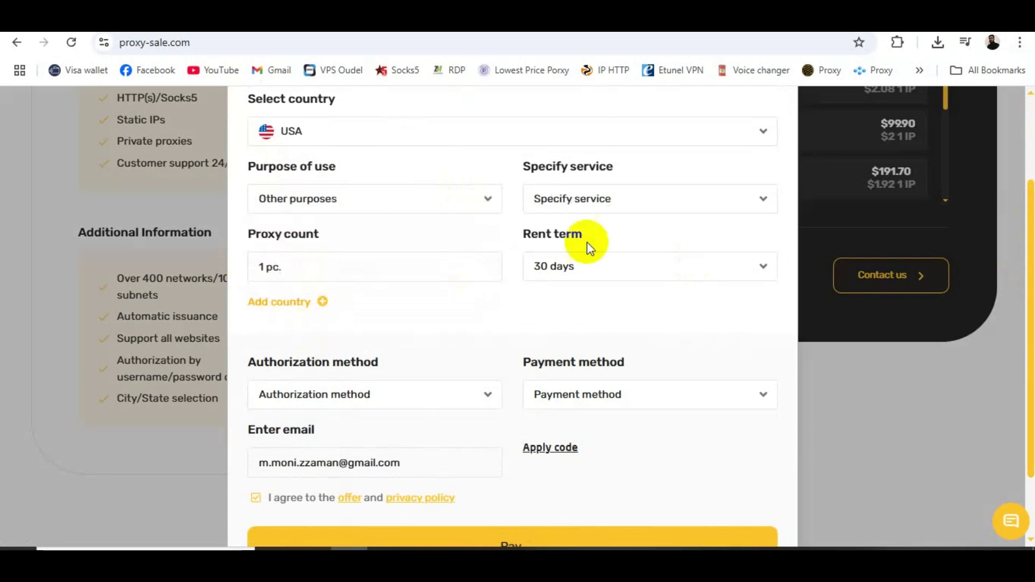
{"action": "left_click", "coordinate": [663, 205]}
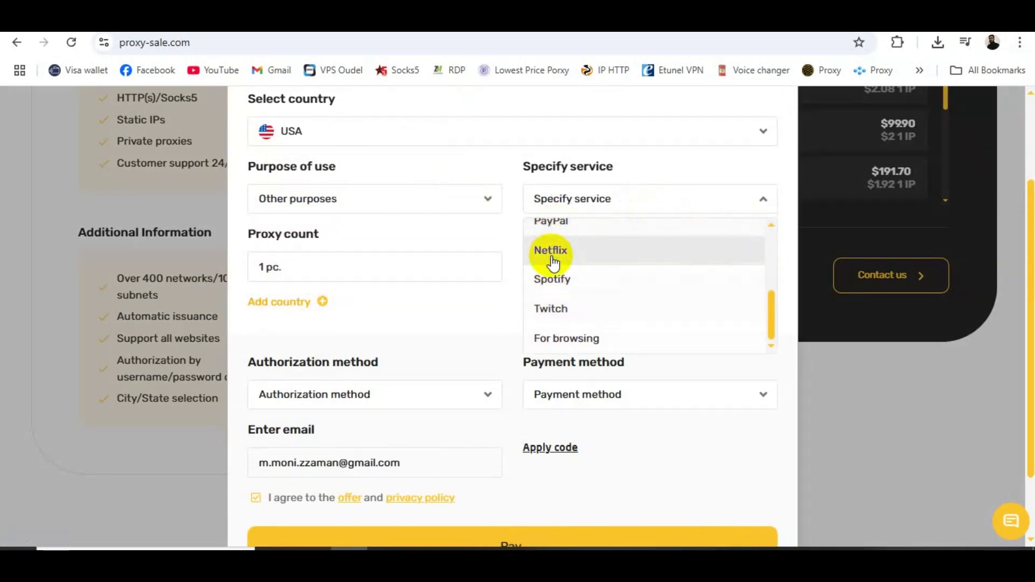
{"action": "left_click", "coordinate": [556, 260]}
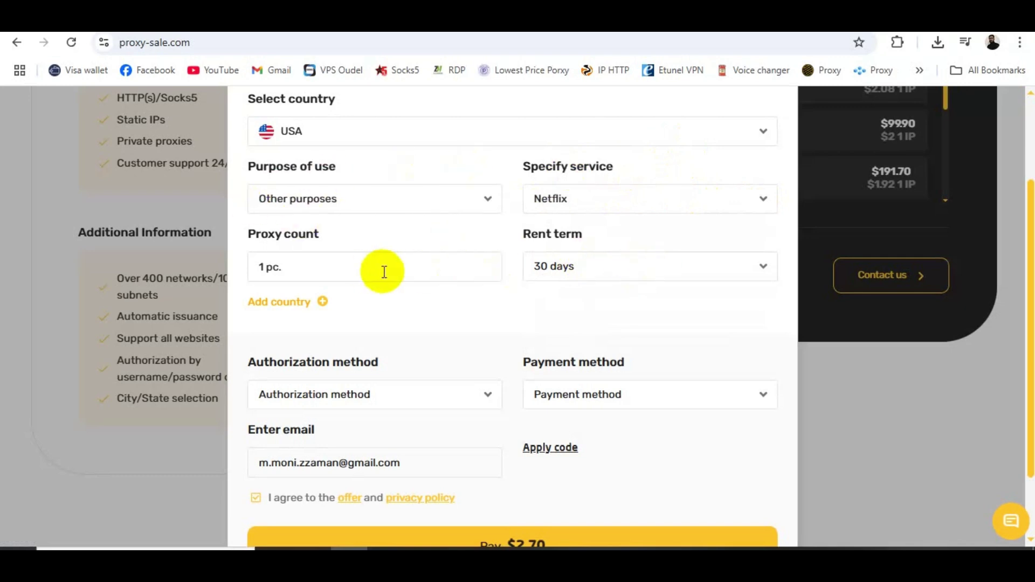
{"action": "left_click_drag", "start_coordinate": [1031, 247], "coordinate": [1030, 273]}
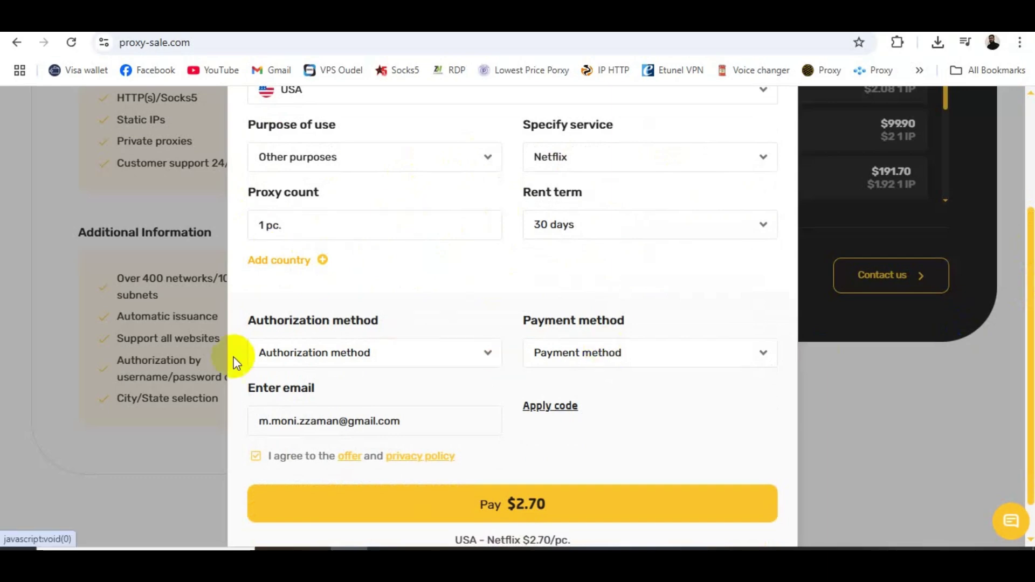
{"action": "left_click_drag", "start_coordinate": [1030, 328], "coordinate": [1030, 357]}
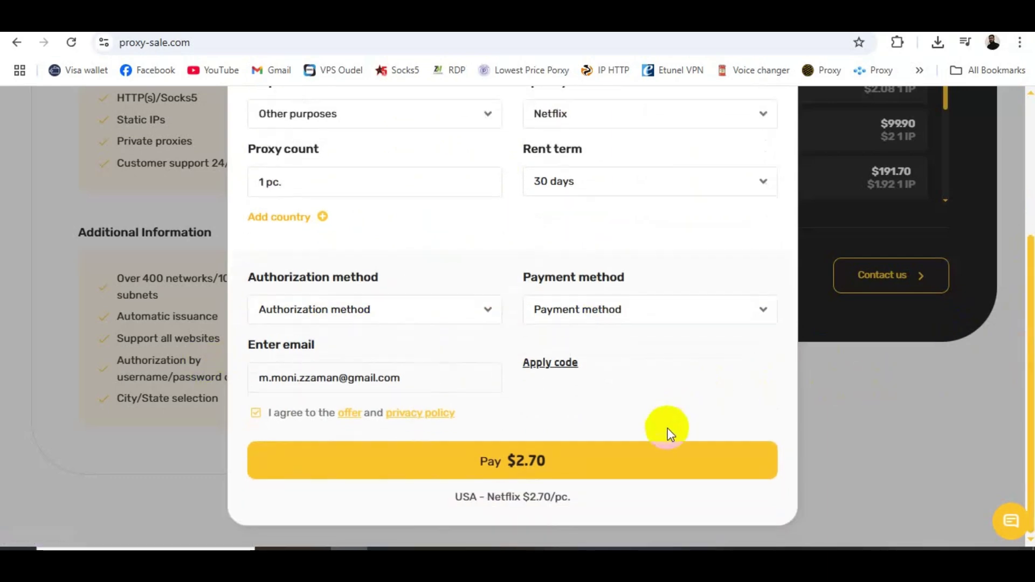
Step: Choose Visa / MasterCard (Paddle) as the payment method
{"action": "left_click", "coordinate": [766, 315]}
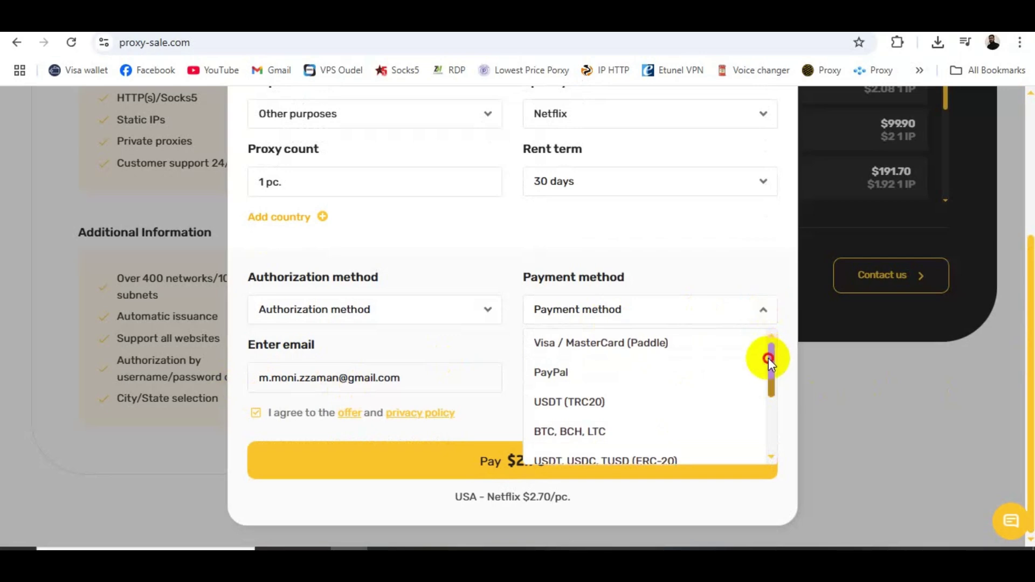
{"action": "left_click_drag", "start_coordinate": [768, 359], "coordinate": [769, 362]}
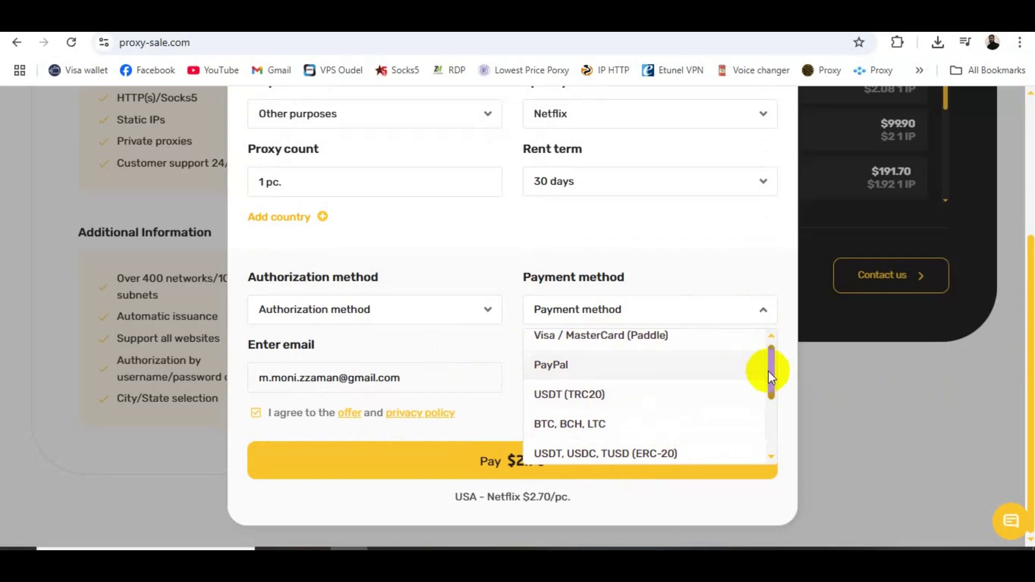
{"action": "left_click_drag", "start_coordinate": [771, 381], "coordinate": [772, 428]}
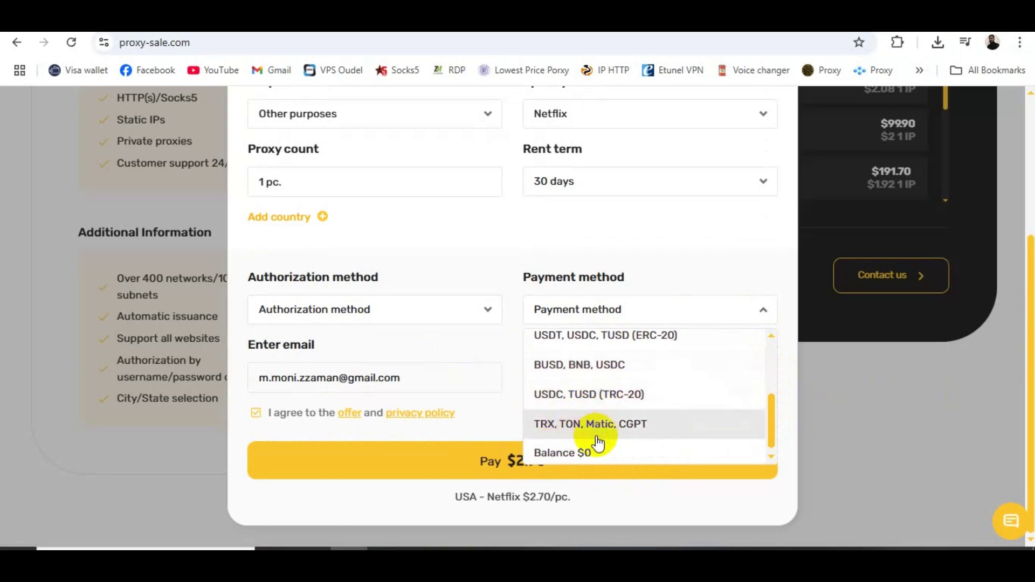
{"action": "left_click", "coordinate": [291, 309]}
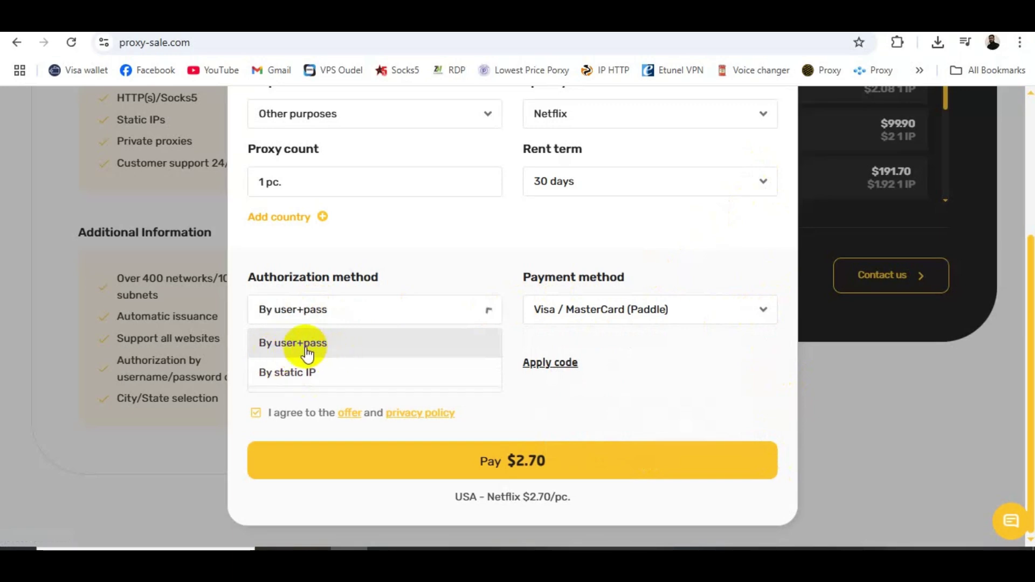
Step: Set authorization to By user+pass, reveal the promo code field, and submit the order
{"action": "left_click", "coordinate": [307, 353]}
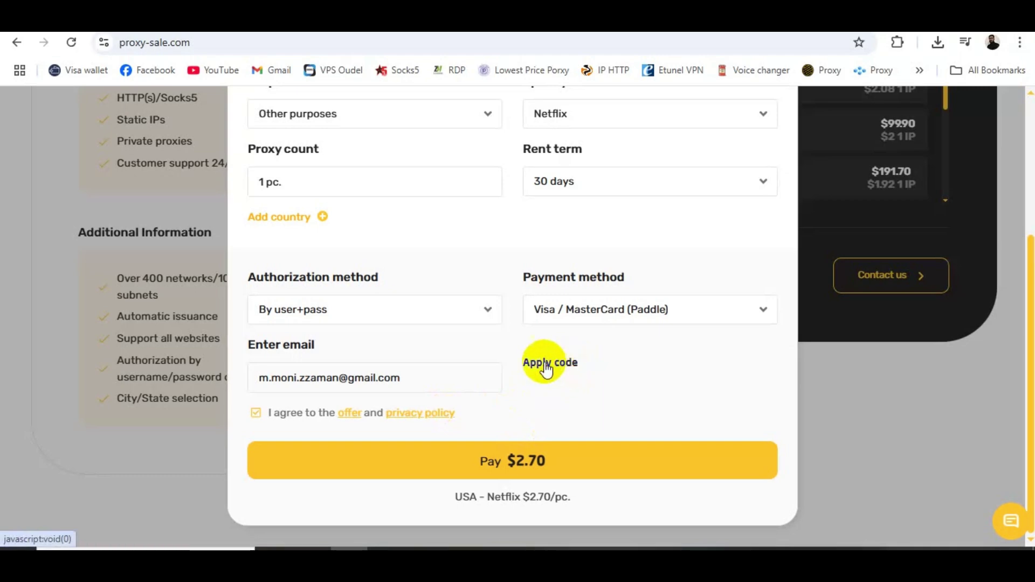
{"action": "left_click", "coordinate": [550, 372]}
{"action": "left_click", "coordinate": [599, 381]}
{"action": "left_click", "coordinate": [535, 464]}
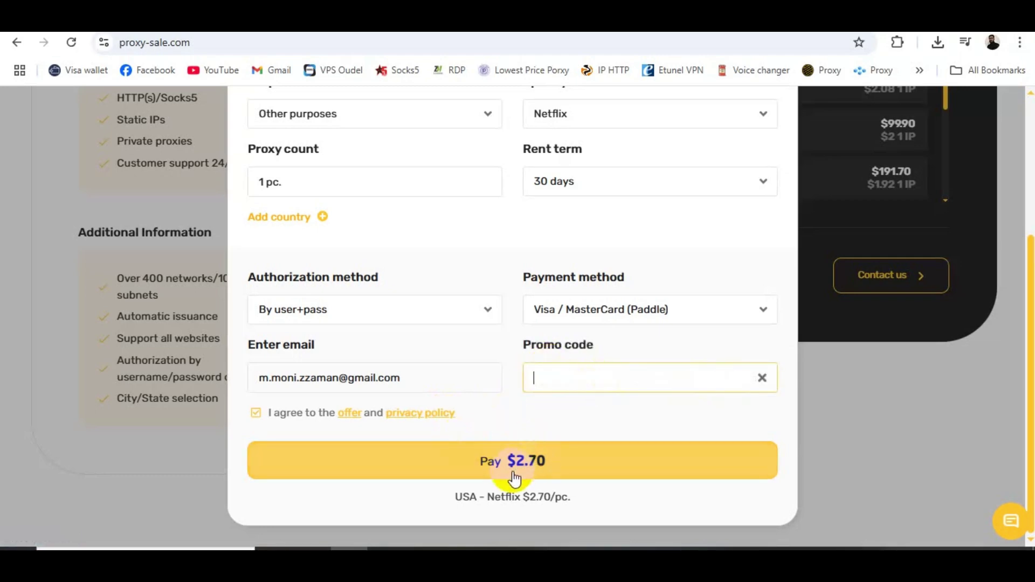
Step: Resubmit the $2.70 order with By user+pass authorization and USDT (TRC20) payment
{"action": "left_click", "coordinate": [522, 476]}
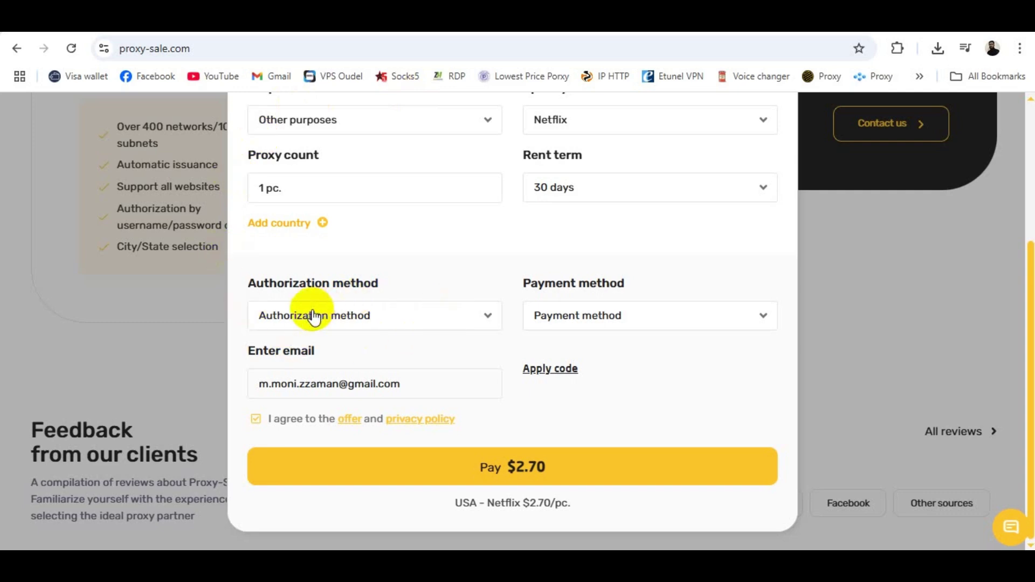
{"action": "left_click", "coordinate": [491, 318]}
{"action": "left_click", "coordinate": [323, 350]}
{"action": "left_click", "coordinate": [614, 324]}
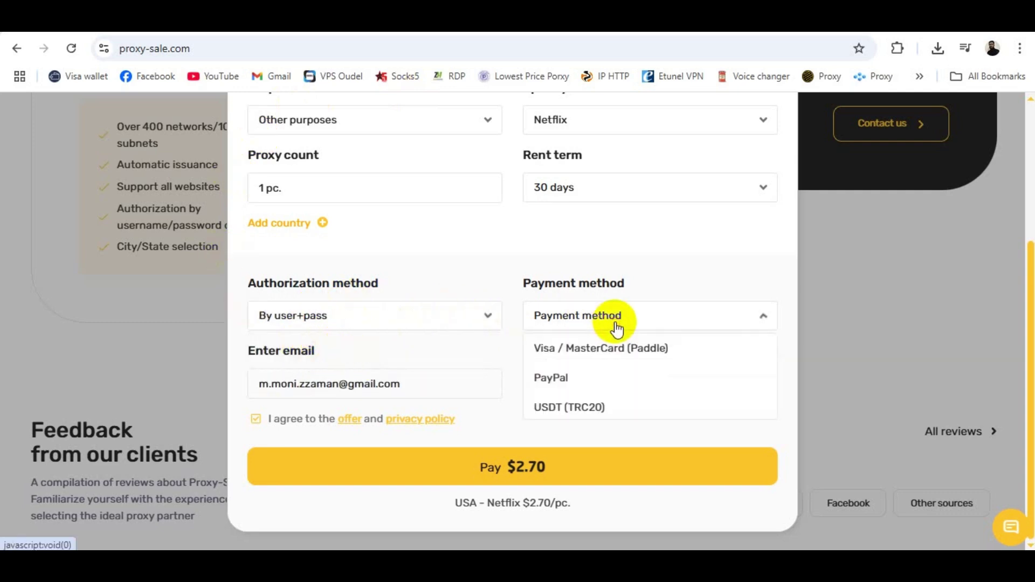
{"action": "left_click", "coordinate": [564, 414]}
{"action": "left_click", "coordinate": [531, 468]}
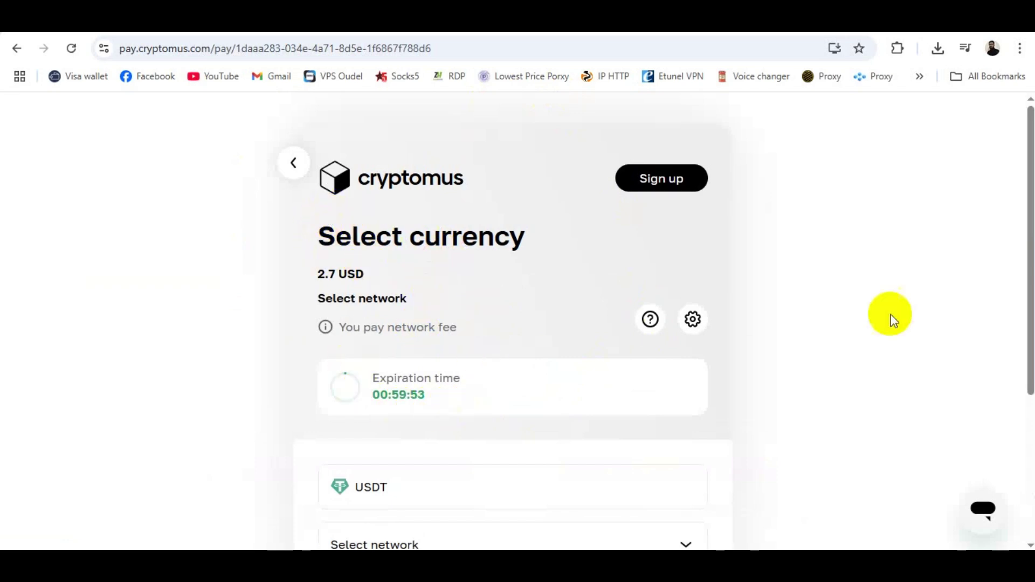
Step: Select the TRON (TRC-20) network for the 2.7 USD USDT invoice and proceed to payment
{"action": "left_click_drag", "start_coordinate": [1027, 188], "coordinate": [1023, 340]}
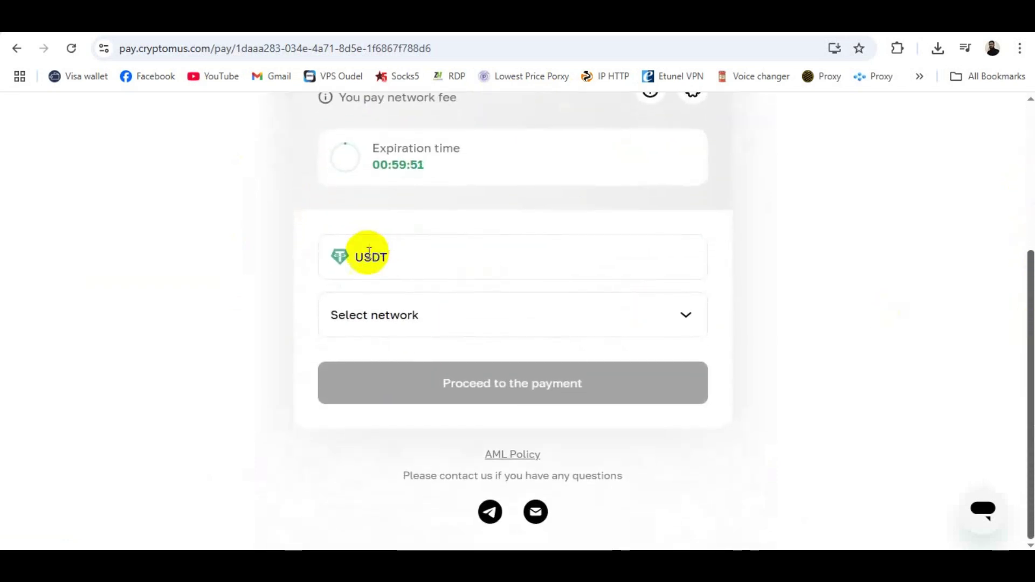
{"action": "left_click", "coordinate": [682, 317]}
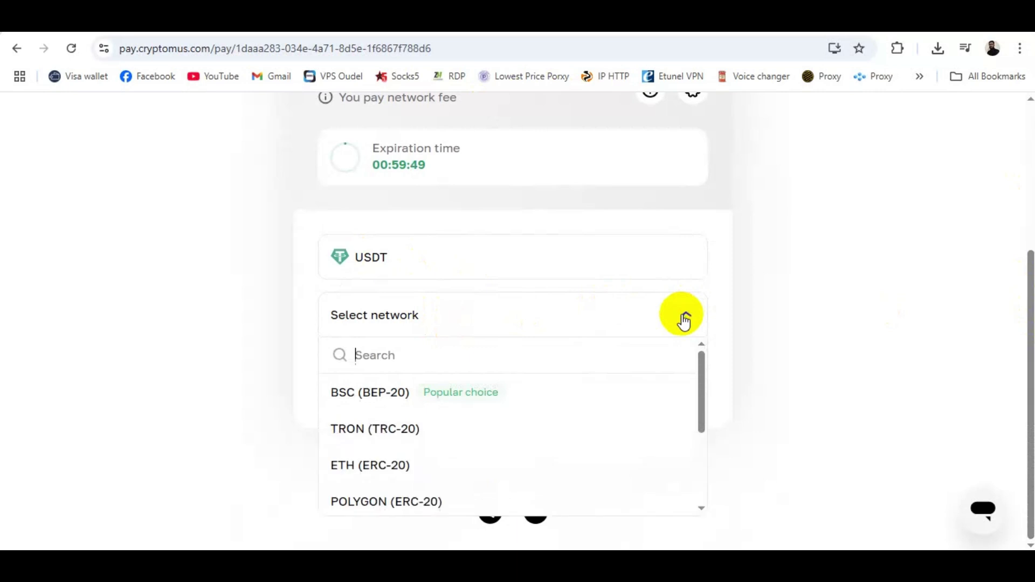
{"action": "left_click", "coordinate": [381, 431]}
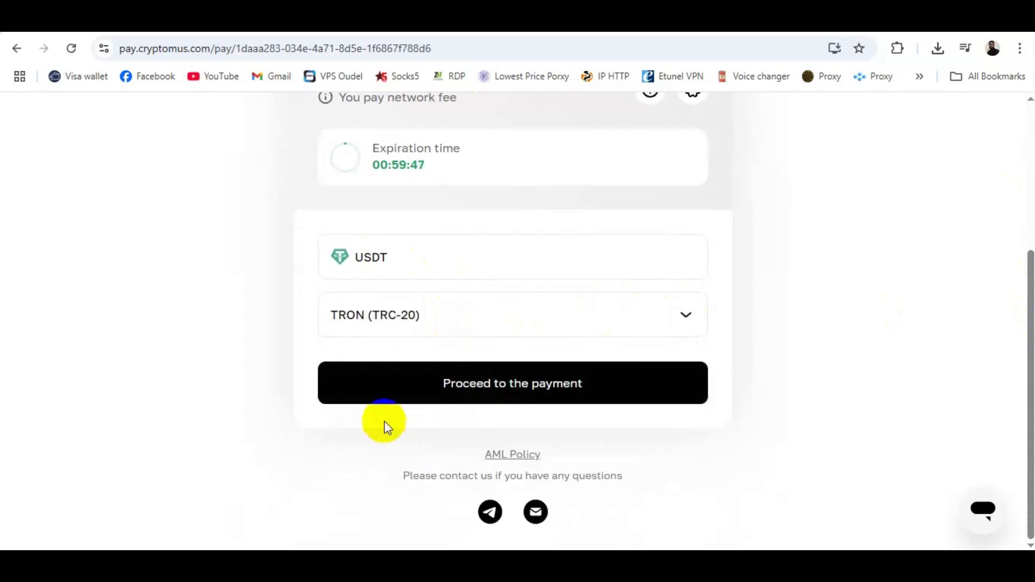
{"action": "left_click", "coordinate": [505, 396]}
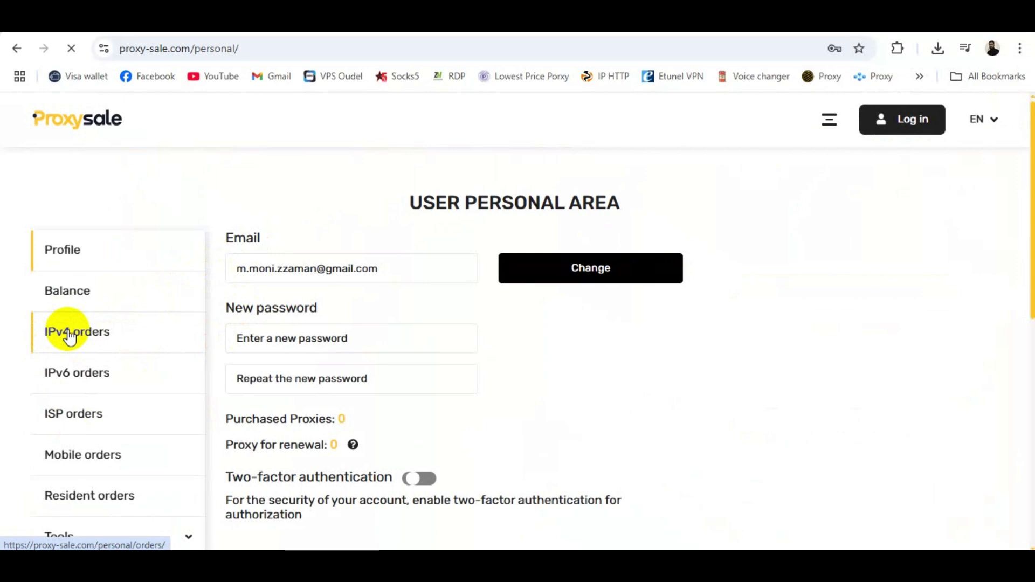
Step: Check the empty ISP orders list and its export formats, and view the empty IPv6 orders list
{"action": "left_click", "coordinate": [64, 417]}
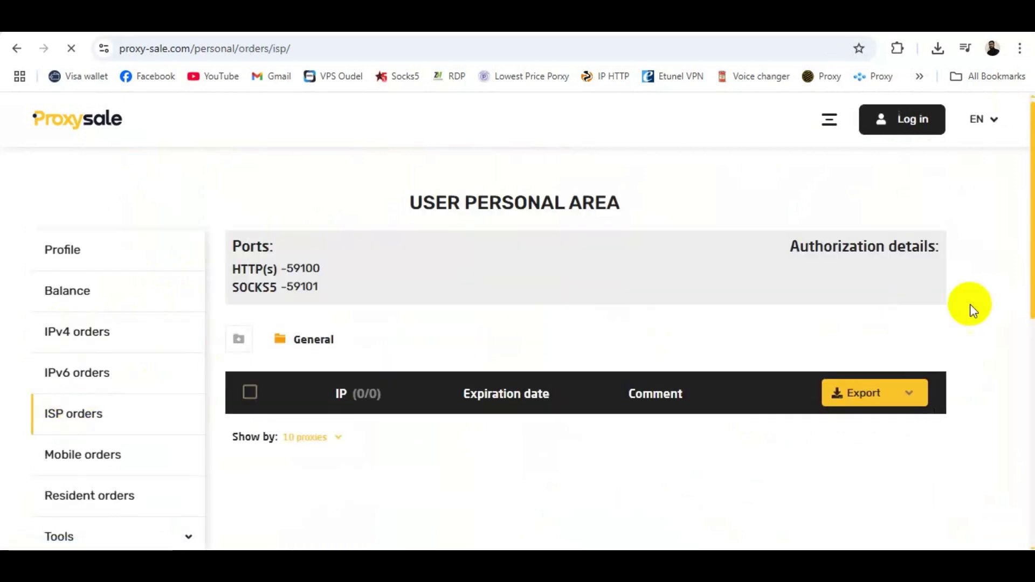
{"action": "left_click", "coordinate": [842, 402]}
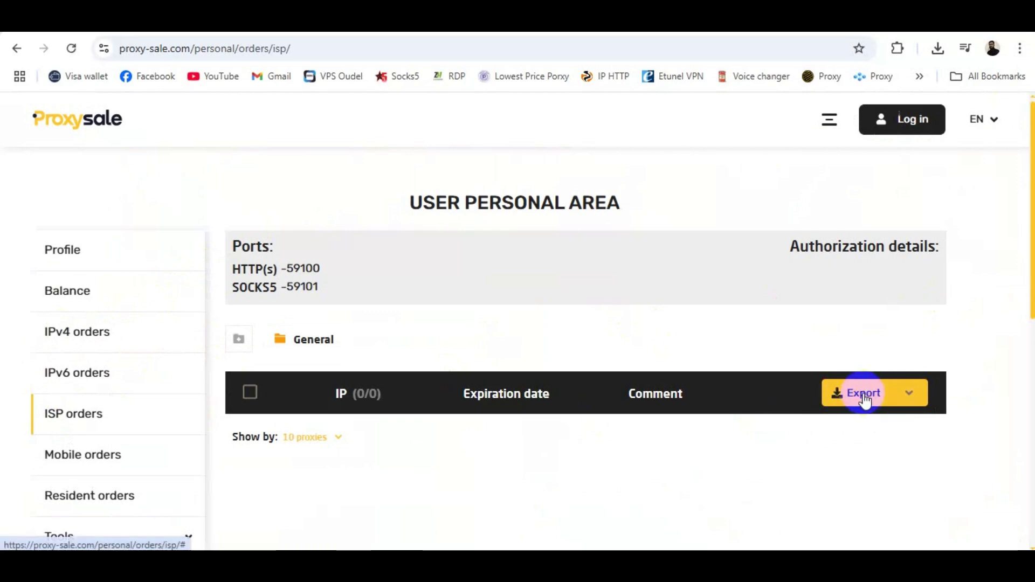
{"action": "left_click", "coordinate": [861, 398]}
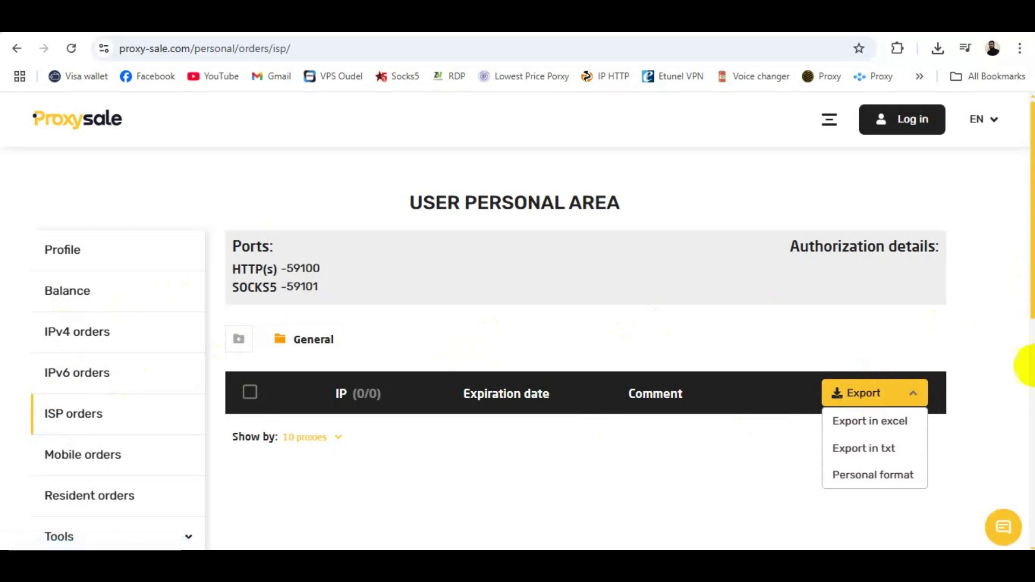
{"action": "left_click", "coordinate": [99, 371]}
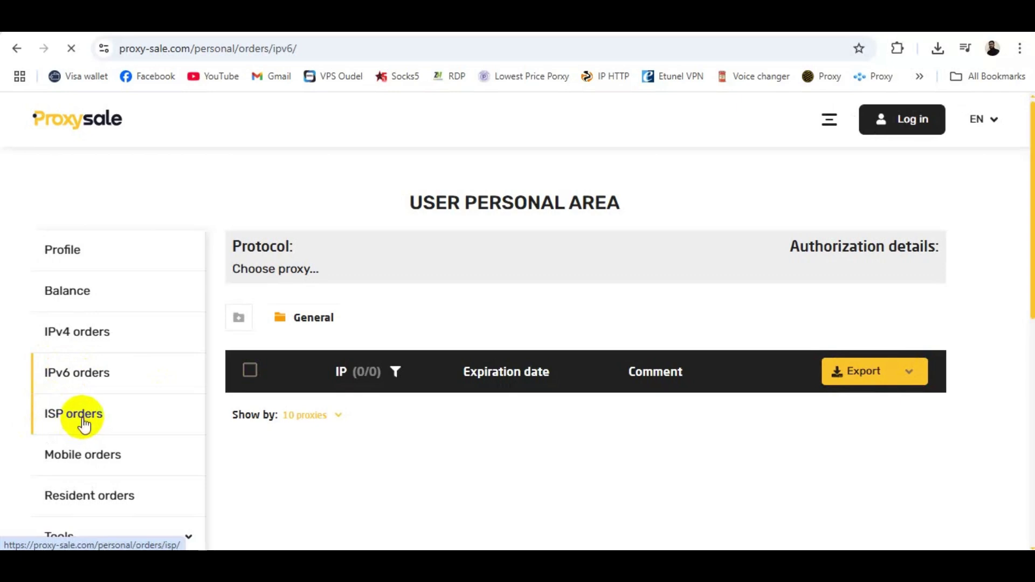
{"action": "left_click", "coordinate": [83, 424]}
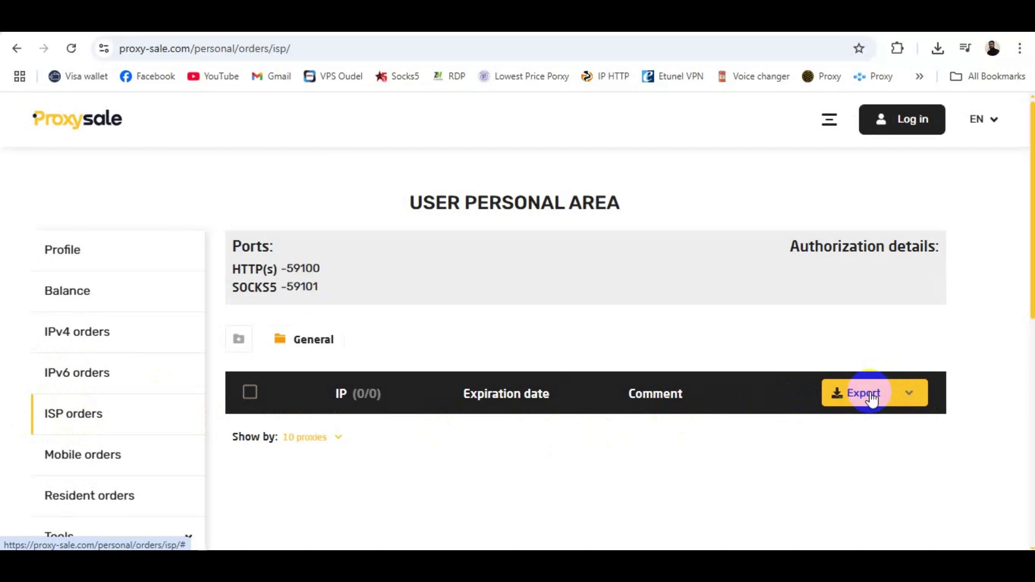
{"action": "key", "text": "alt"}
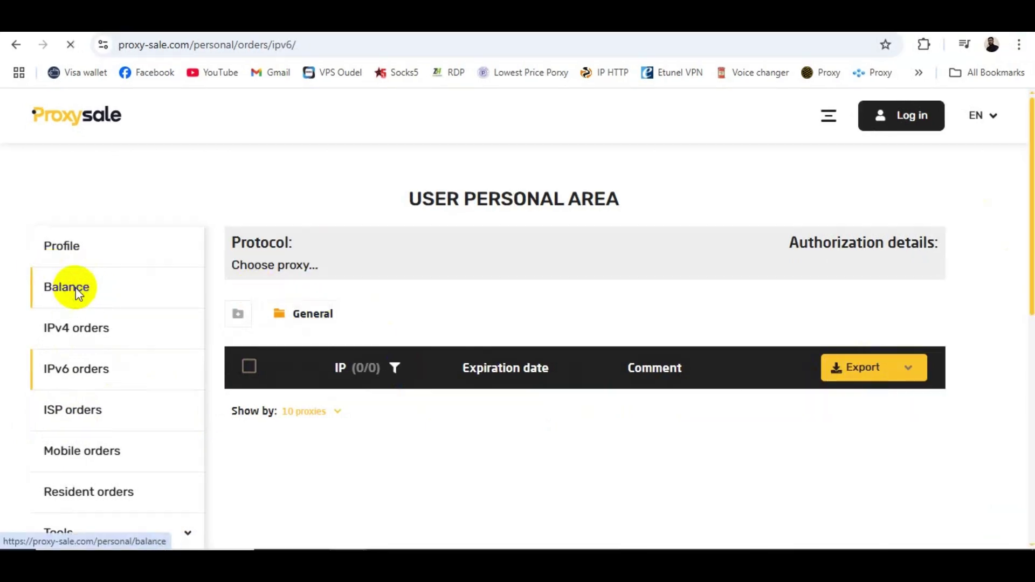
Step: On the Balance page, try top-up amounts 5, 10, 20, 50, 100, 150, 200 and 500, settling on 5
{"action": "left_click", "coordinate": [77, 292]}
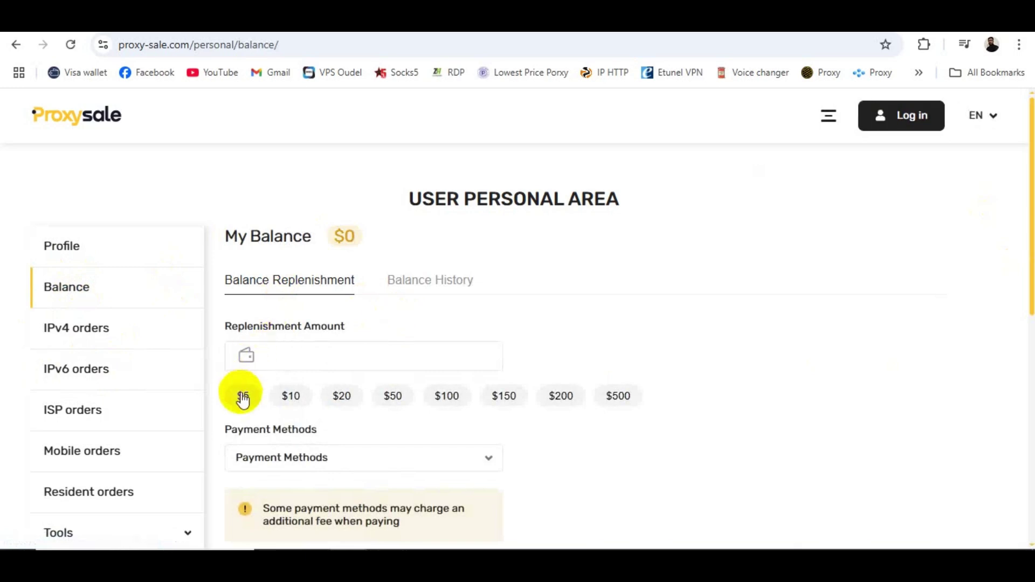
{"action": "left_click", "coordinate": [243, 400]}
{"action": "left_click", "coordinate": [290, 397]}
{"action": "left_click", "coordinate": [342, 396]}
{"action": "left_click", "coordinate": [393, 399]}
{"action": "left_click", "coordinate": [447, 399]}
{"action": "left_click", "coordinate": [504, 399]}
{"action": "left_click", "coordinate": [560, 399]}
{"action": "left_click", "coordinate": [604, 399]}
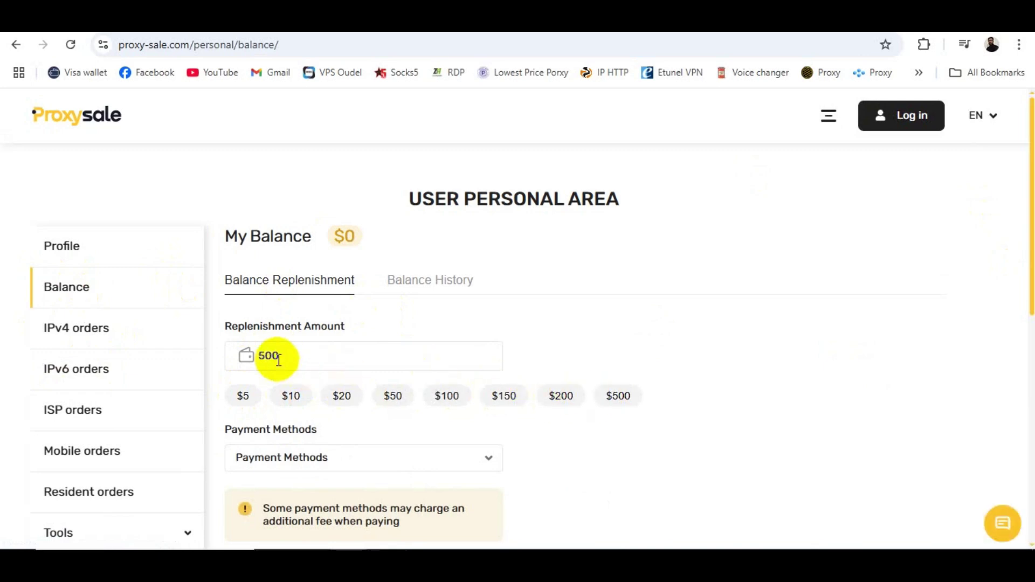
{"action": "left_click", "coordinate": [244, 397]}
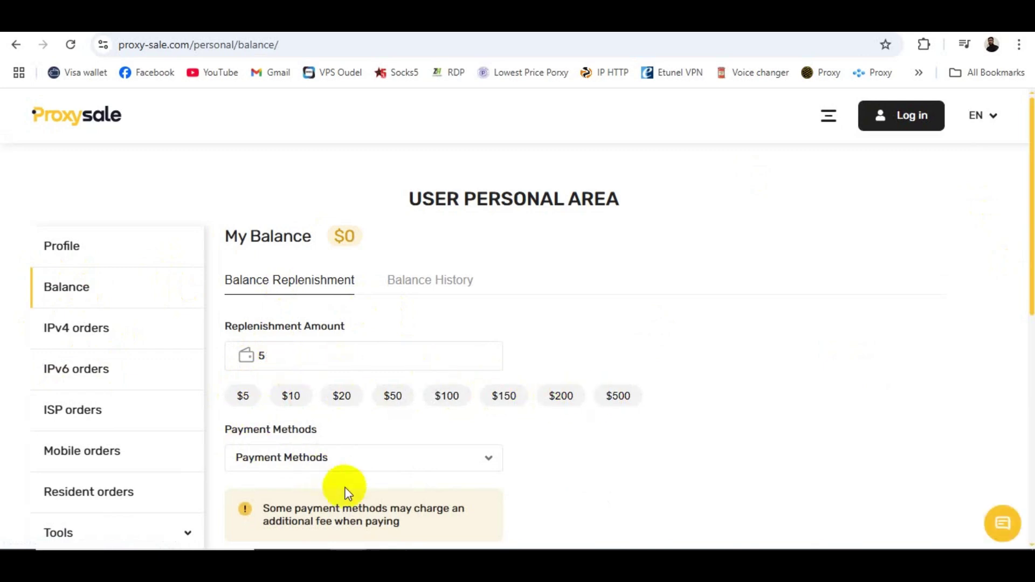
Step: Review the top-up payment methods, then return to the home page
{"action": "left_click_drag", "start_coordinate": [1028, 266], "coordinate": [1031, 362]}
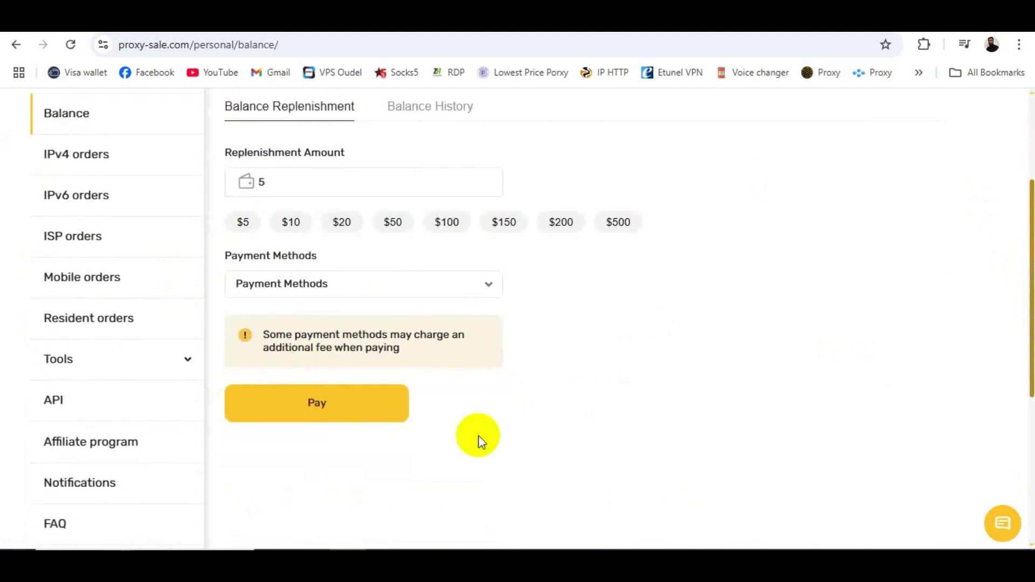
{"action": "left_click", "coordinate": [315, 416]}
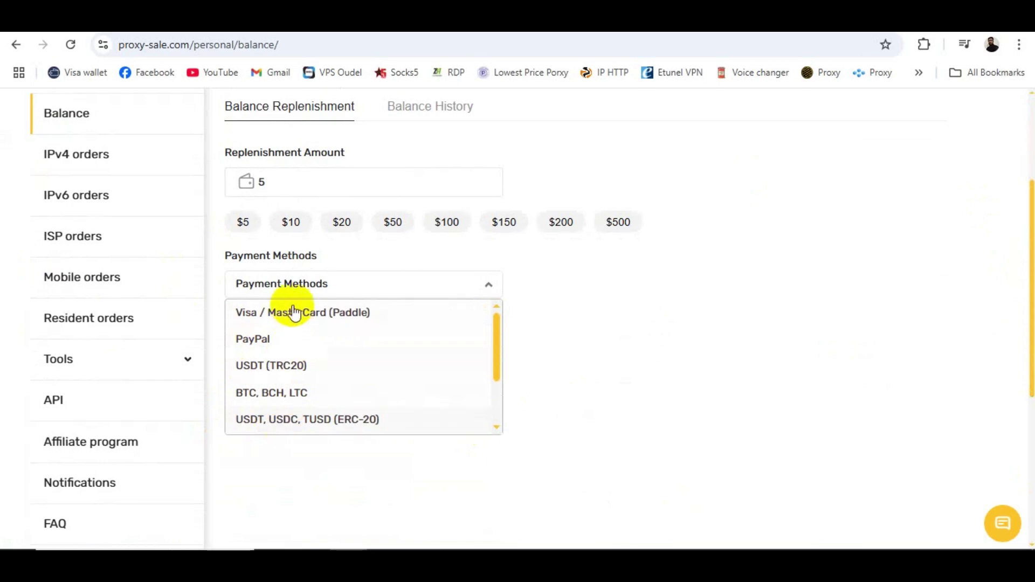
{"action": "left_click", "coordinate": [317, 481]}
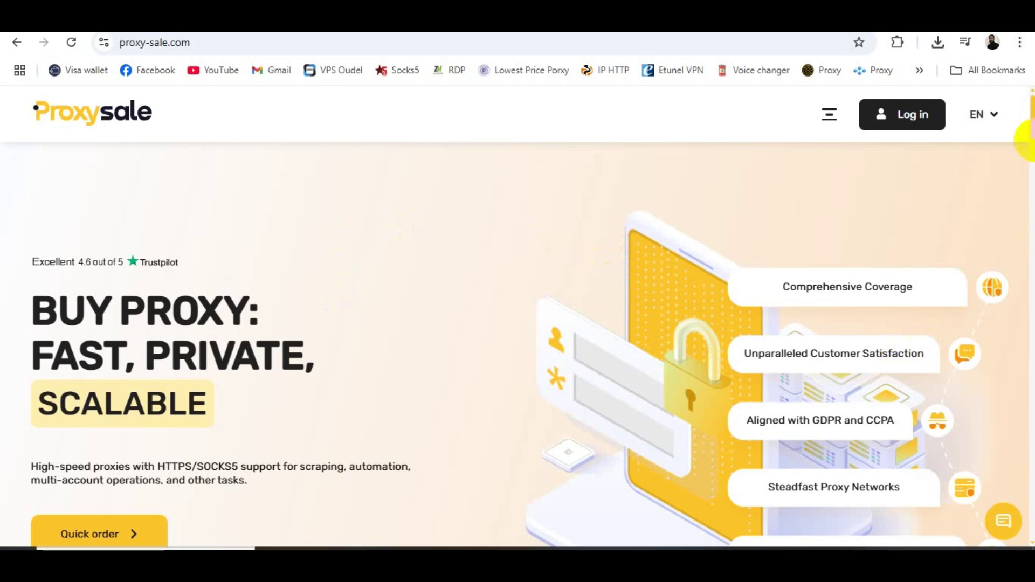
Step: Launch a quick order from the 'BUY PROXY: FAST, PRIVATE, SCALABLE' banner
{"action": "mouse_move", "coordinate": [1031, 123]}
{"action": "left_mouse_down"}
{"action": "mouse_move", "coordinate": [1031, 155]}
{"action": "mouse_move", "coordinate": [1030, 136]}
{"action": "left_mouse_up"}
{"action": "left_click", "coordinate": [109, 349]}
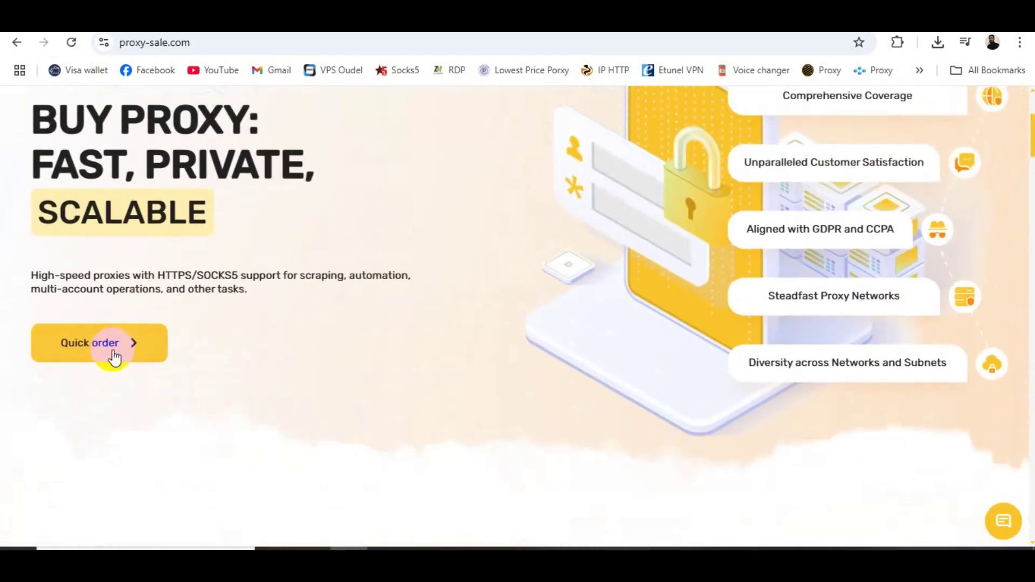